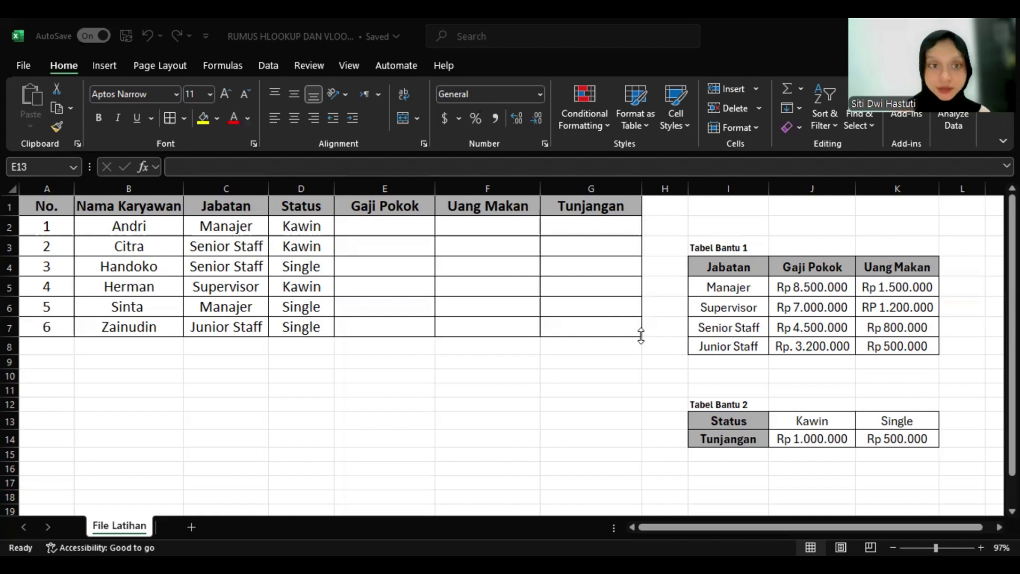
Step: Start a VLOOKUP formula in E2 under Gaji Pokok with C2 as lookup value and the absolute range $I$5:$K$8 as table array
{"action": "left_click", "coordinate": [387, 225]}
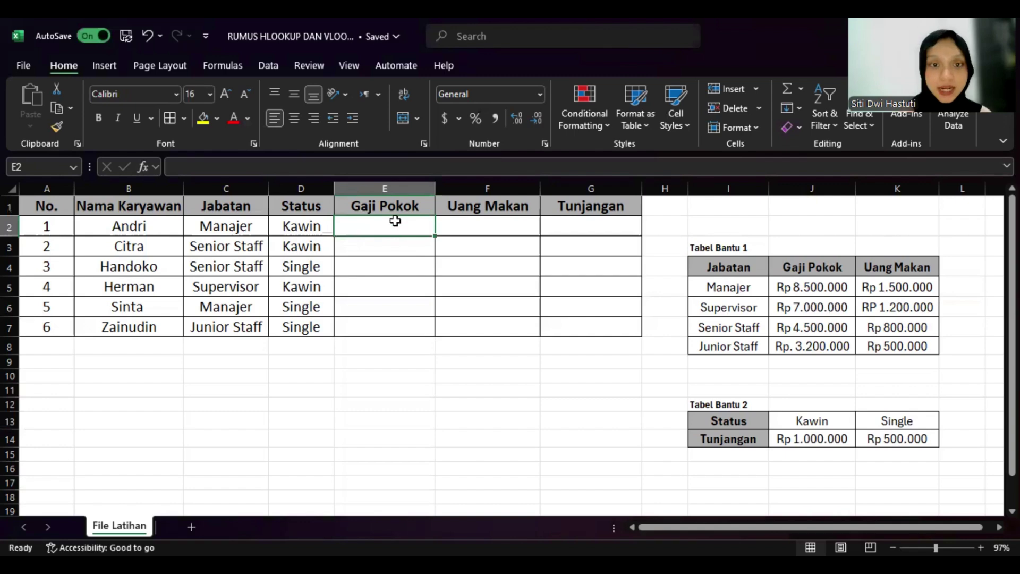
{"action": "double_click", "coordinate": [397, 225]}
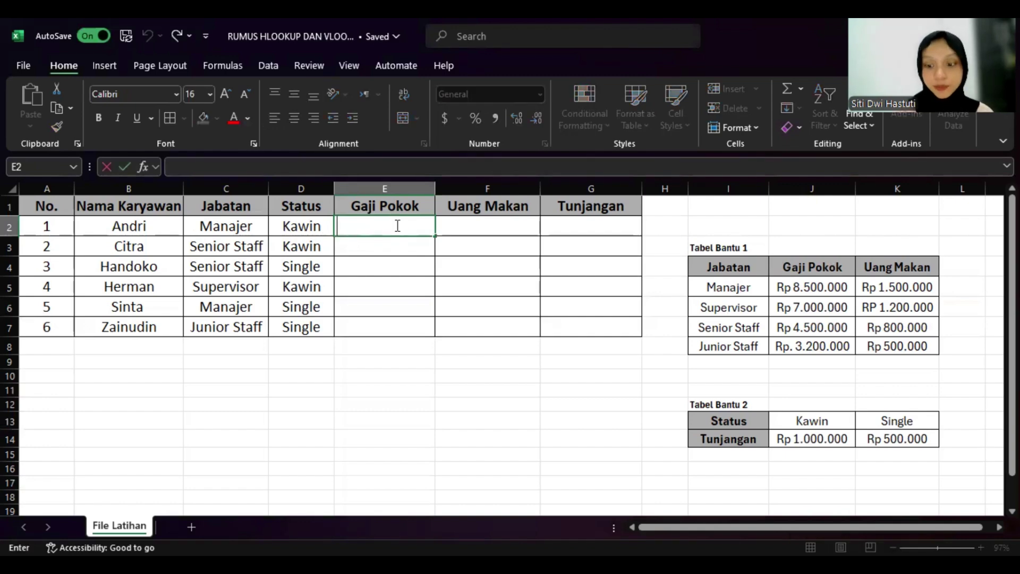
{"action": "type", "text": "="}
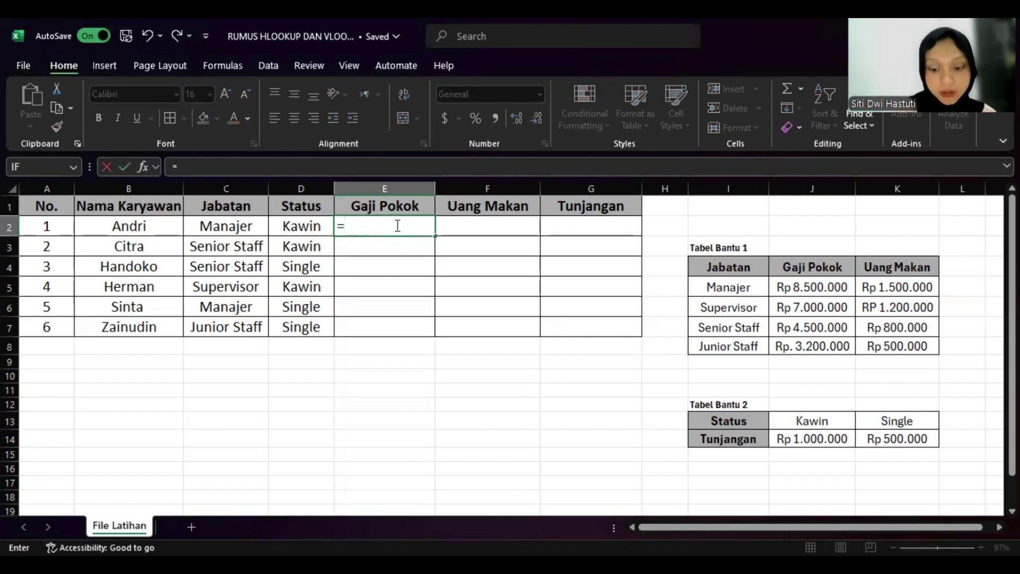
{"action": "type", "text": "vlookup"}
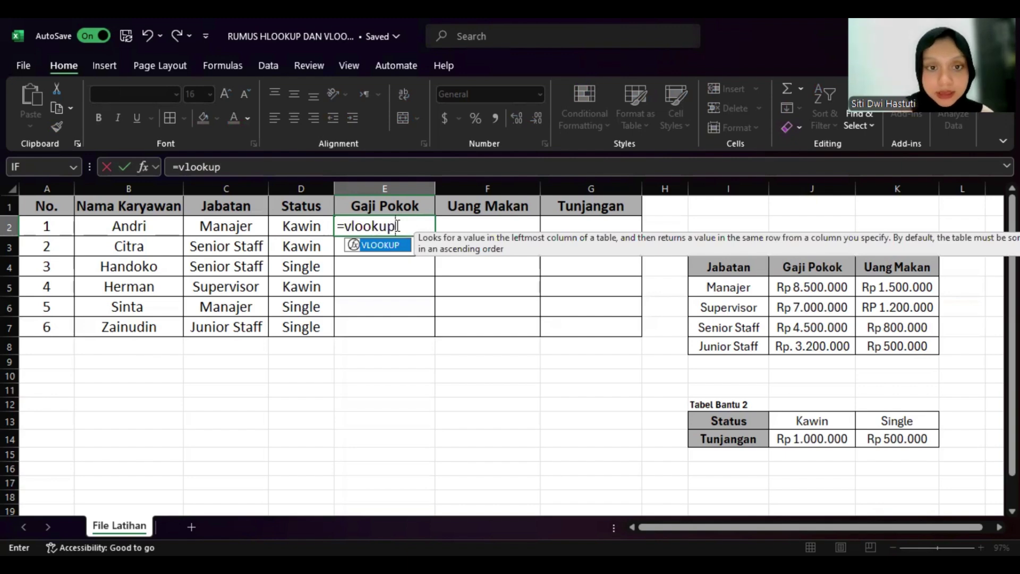
{"action": "type", "text": "("}
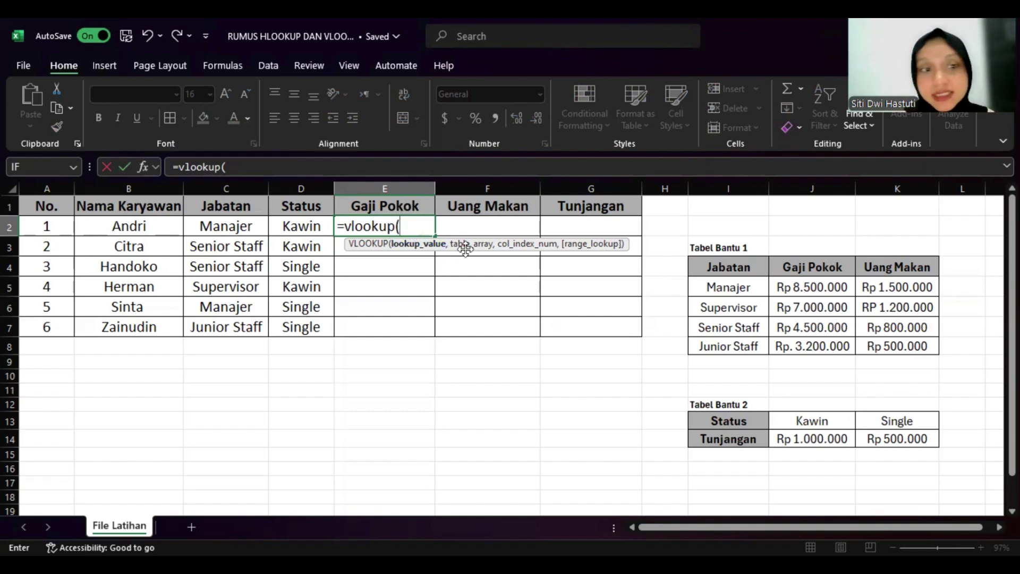
{"action": "left_click", "coordinate": [247, 227]}
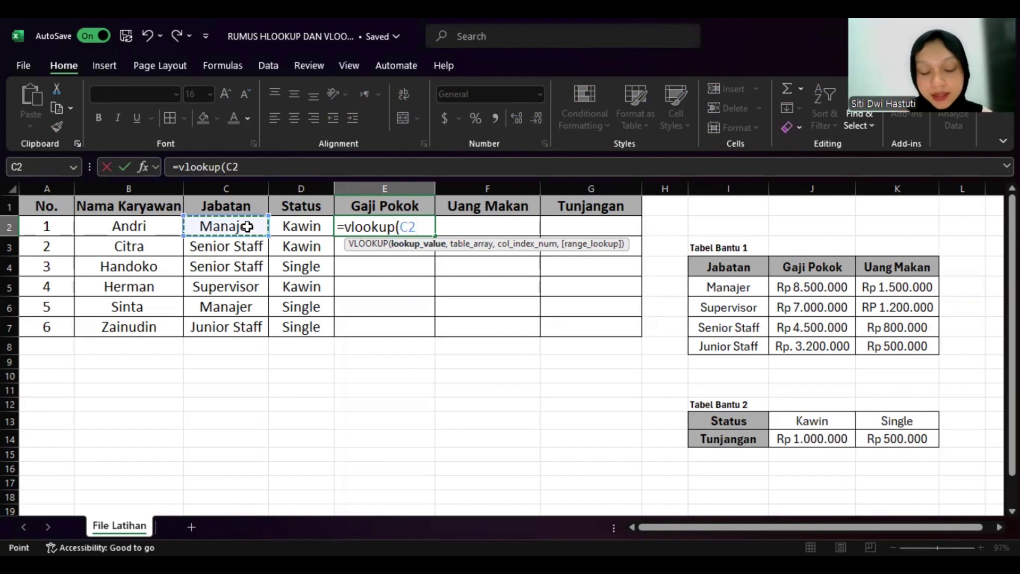
{"action": "type", "text": ","}
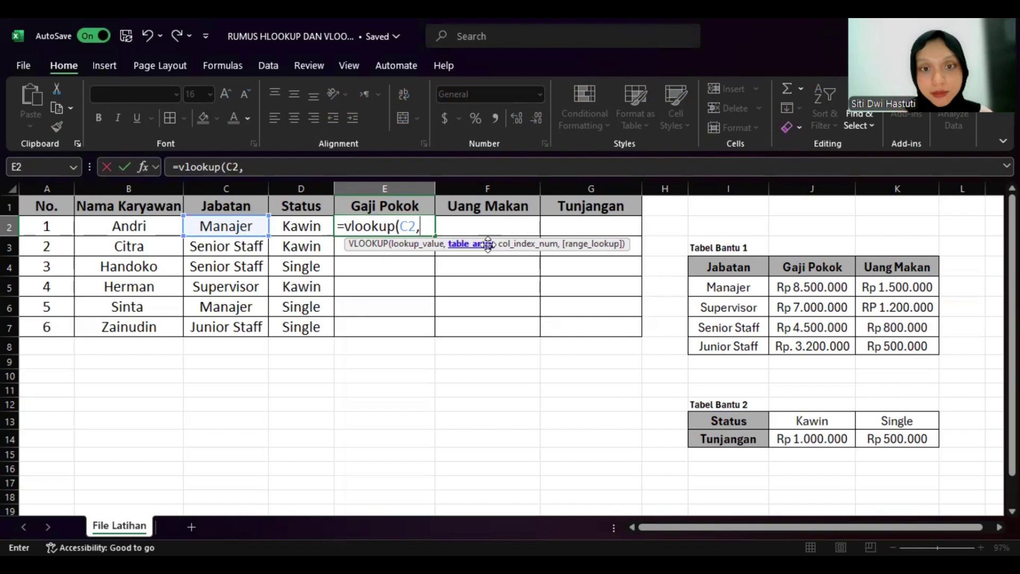
{"action": "left_click", "coordinate": [733, 286]}
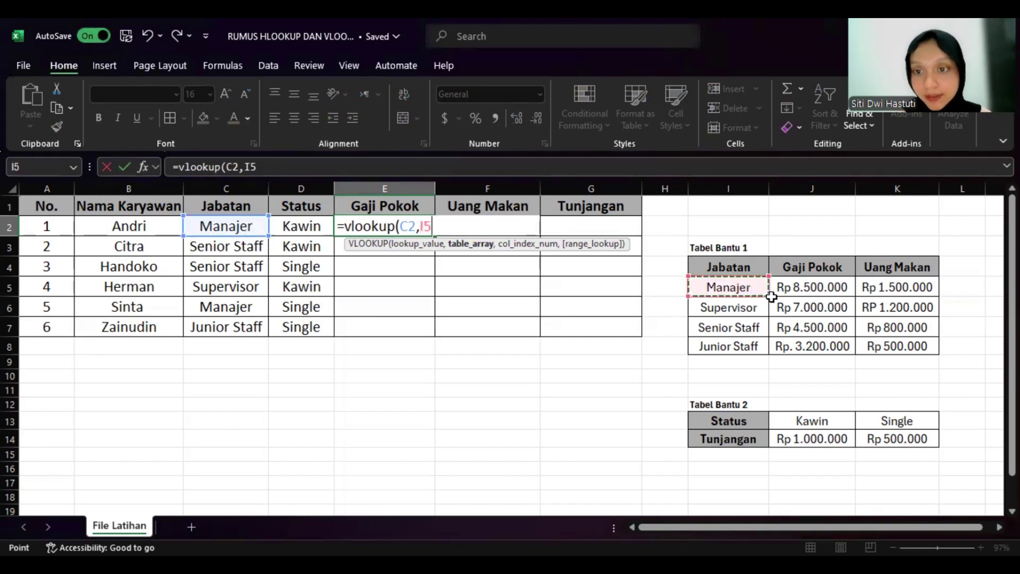
{"action": "left_click", "coordinate": [880, 349], "text": "shift"}
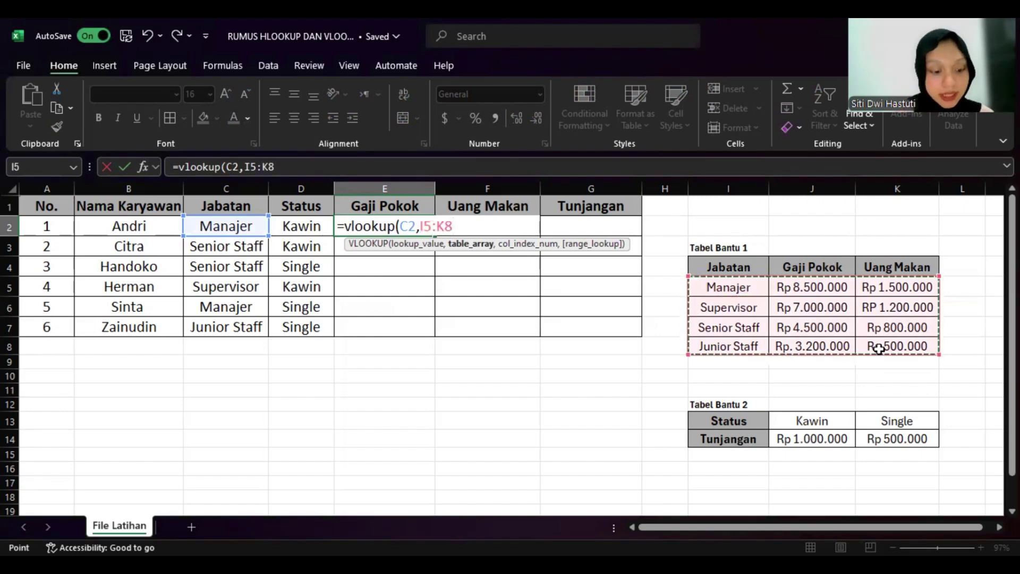
{"action": "key", "text": "F4"}
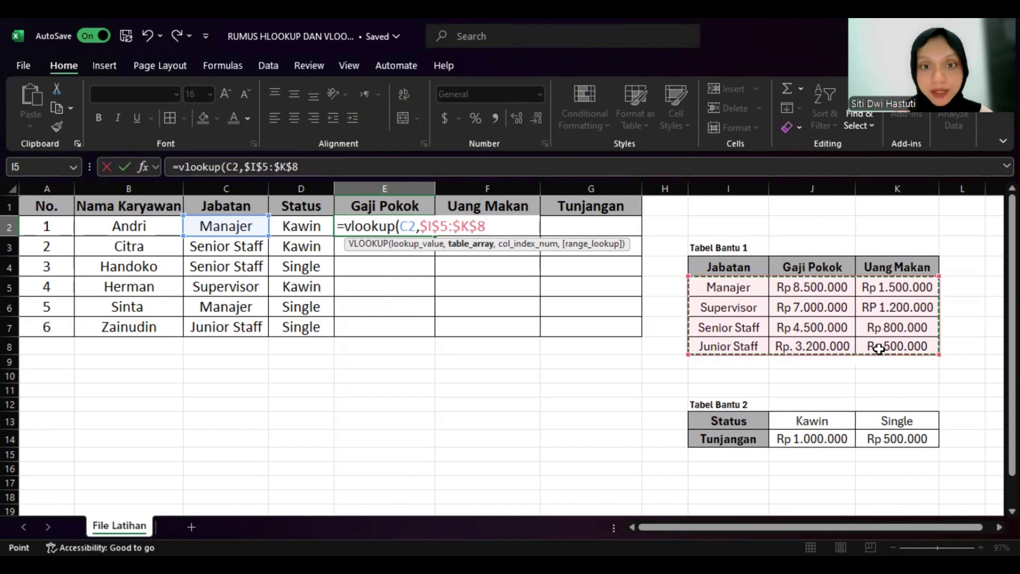
Step: Complete the E2 formula with column index 2 and range lookup 0, and fill it down through E7
{"action": "type", "text": ",2"}
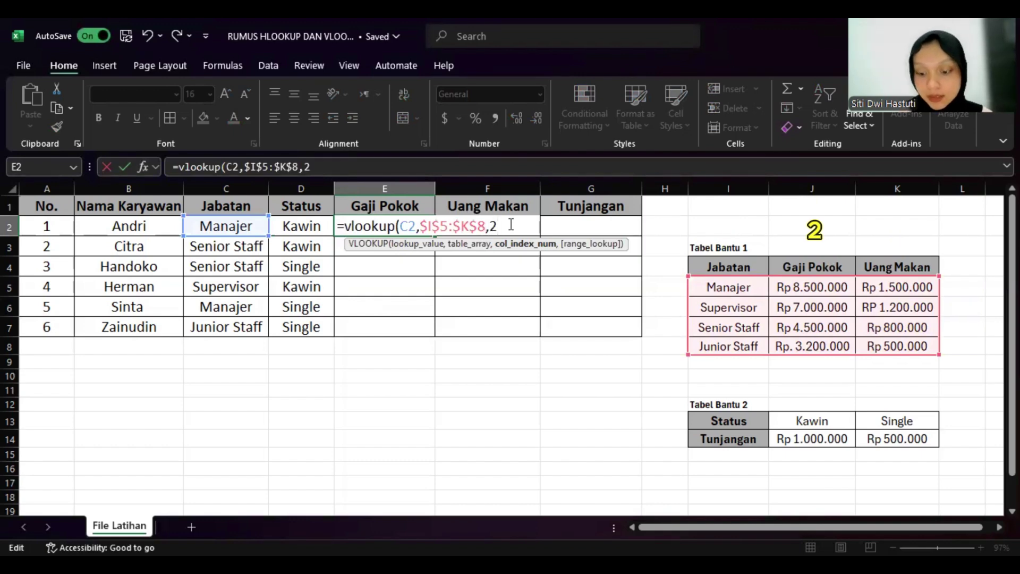
{"action": "type", "text": ","}
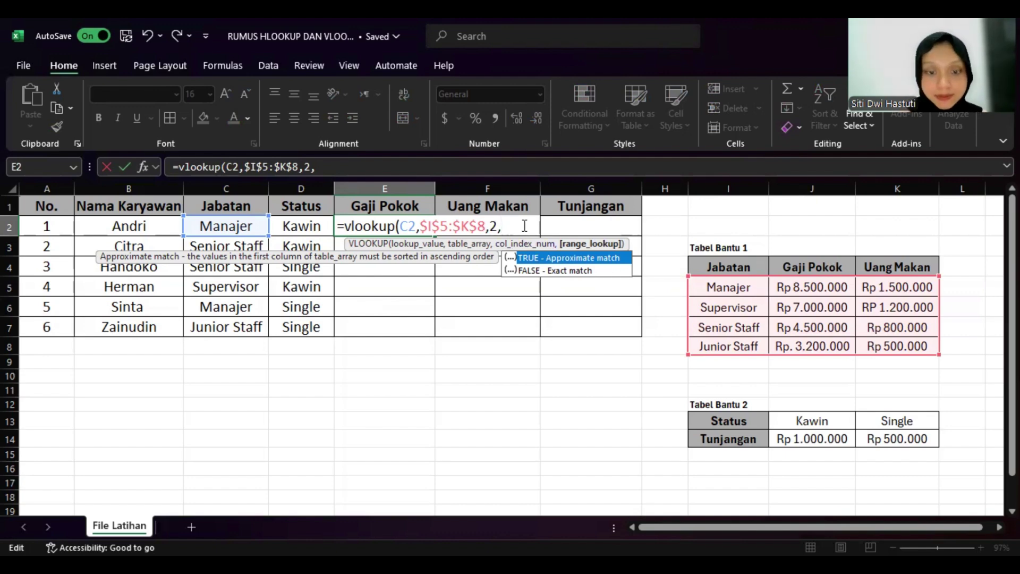
{"action": "type", "text": "false"}
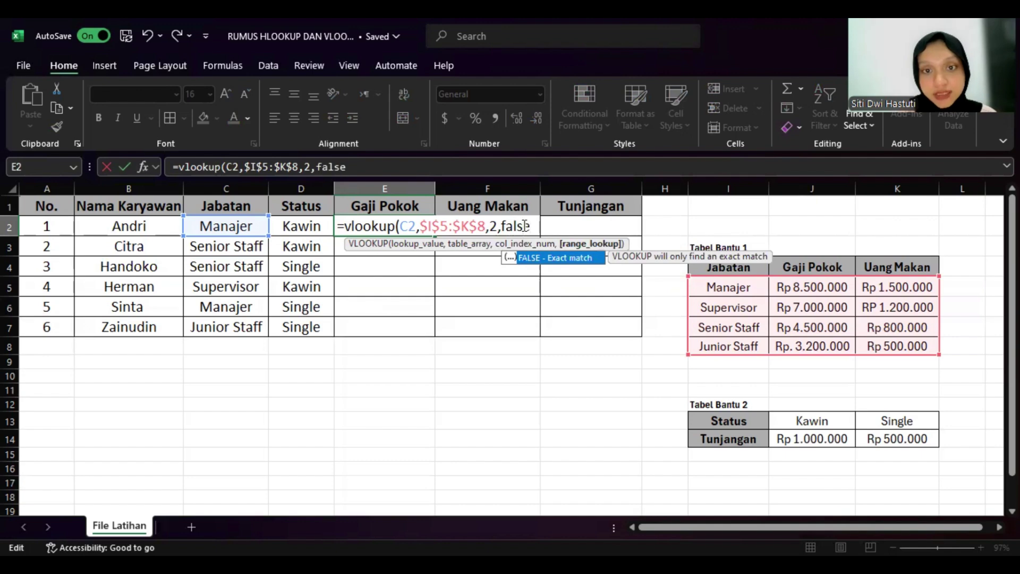
{"action": "key", "text": "BackSpace"}
{"action": "key", "text": "BackSpace"}
{"action": "key", "text": "BackSpace"}
{"action": "key", "text": "BackSpace"}
{"action": "key", "text": "BackSpace"}
{"action": "type", "text": "0"}
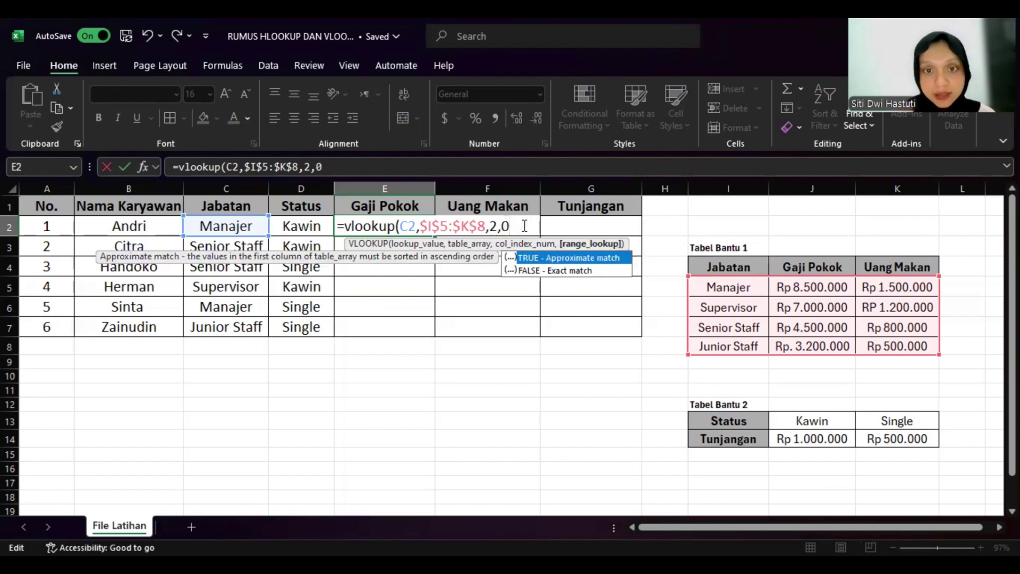
{"action": "type", "text": ")"}
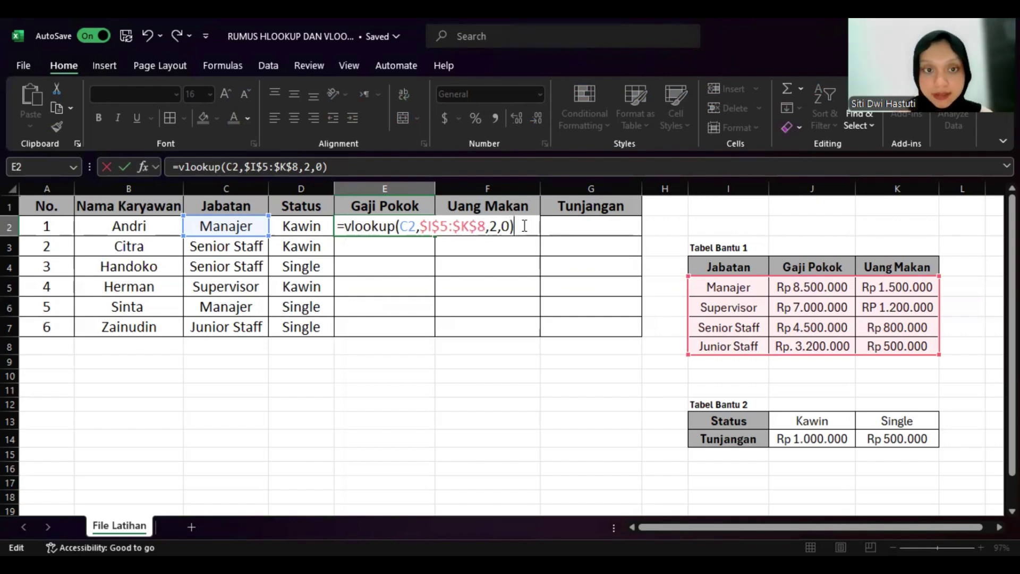
{"action": "key", "text": "Return"}
{"action": "left_click", "coordinate": [422, 227]}
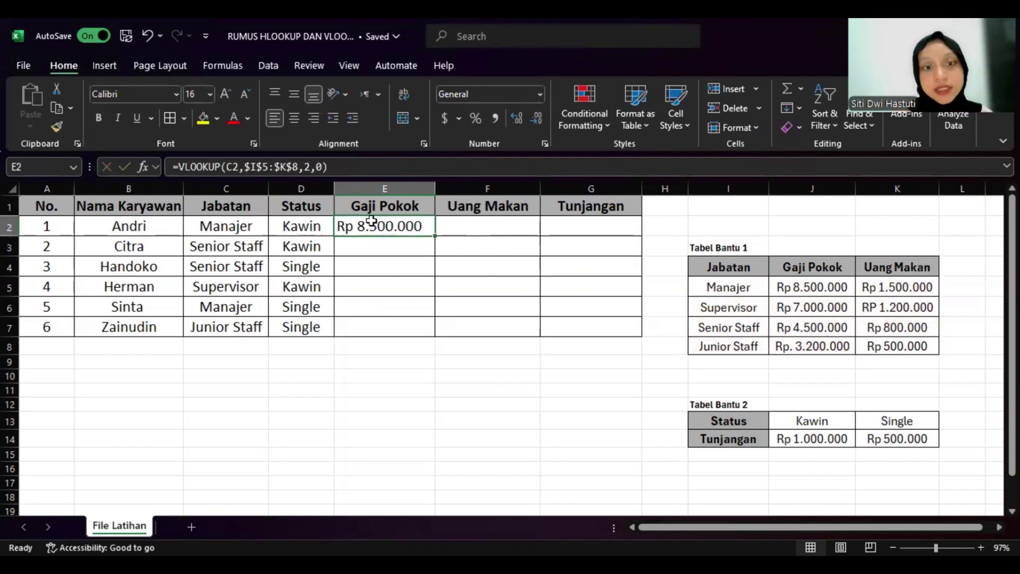
{"action": "double_click", "coordinate": [434, 235]}
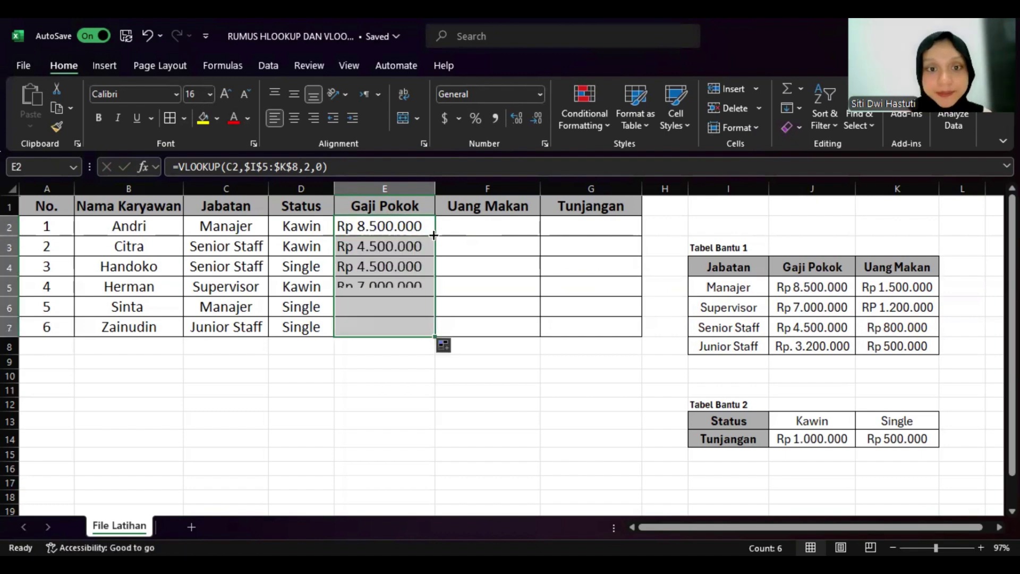
Step: Start a VLOOKUP formula in F2 under Uang Makan with C2 as lookup value and the absolute range $I$5:$K$8 as table array
{"action": "left_click", "coordinate": [472, 227]}
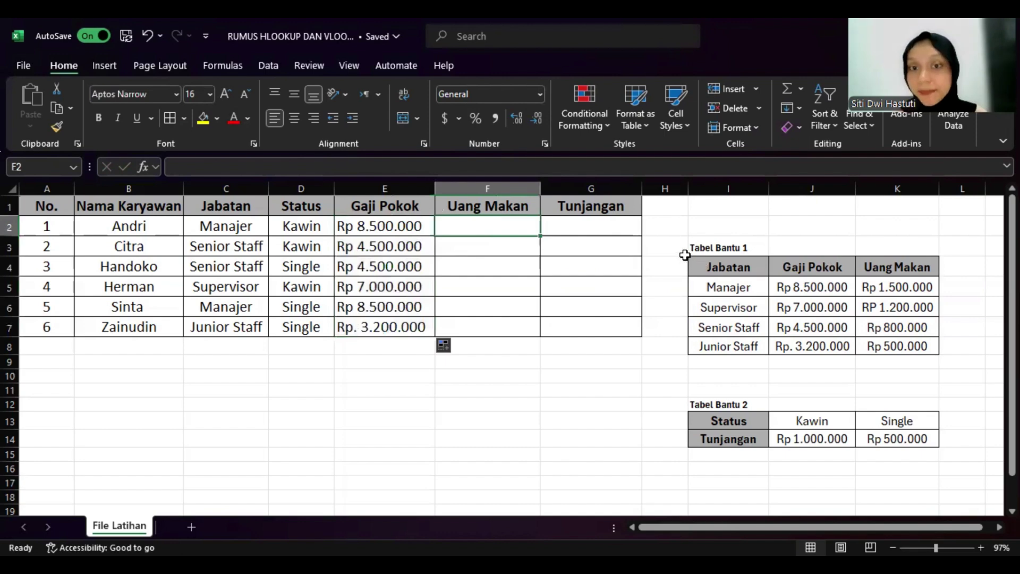
{"action": "double_click", "coordinate": [503, 225]}
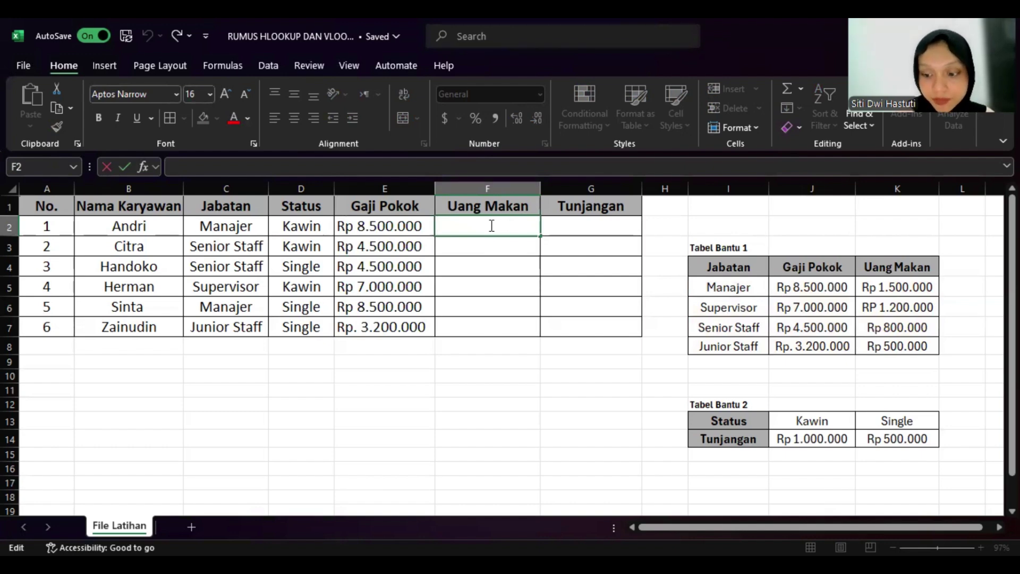
{"action": "type", "text": "="}
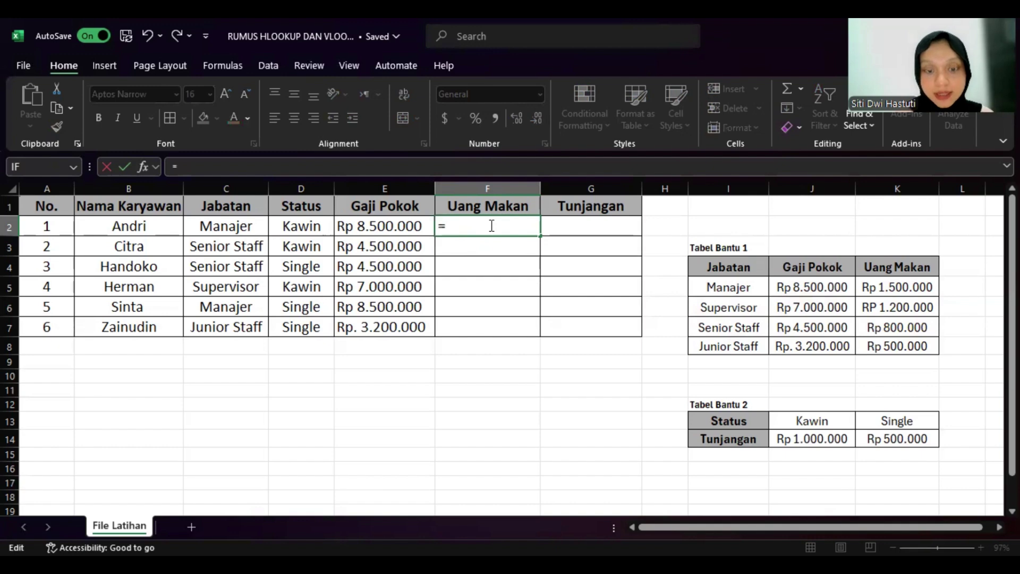
{"action": "type", "text": "vlooku"}
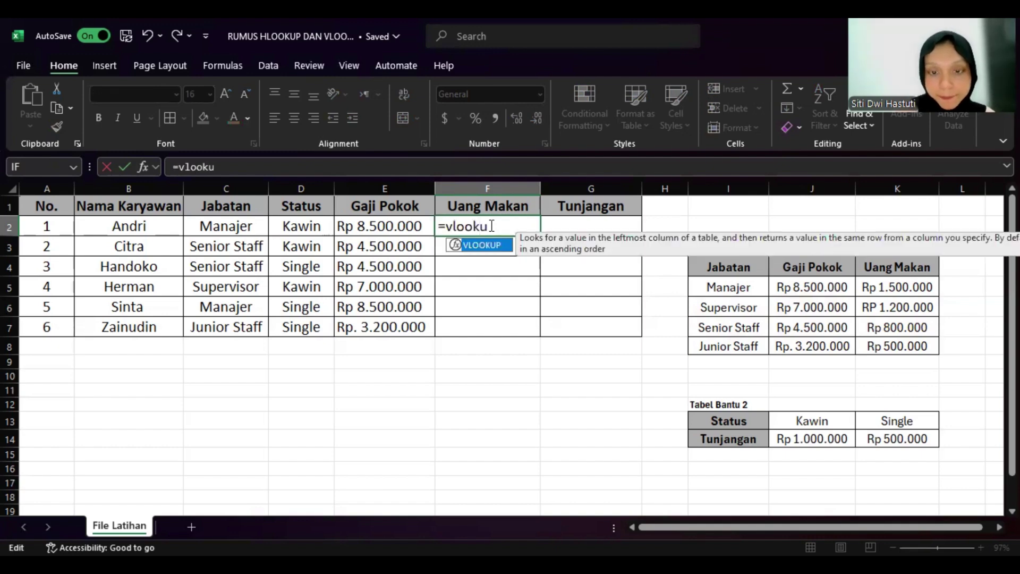
{"action": "type", "text": "p("}
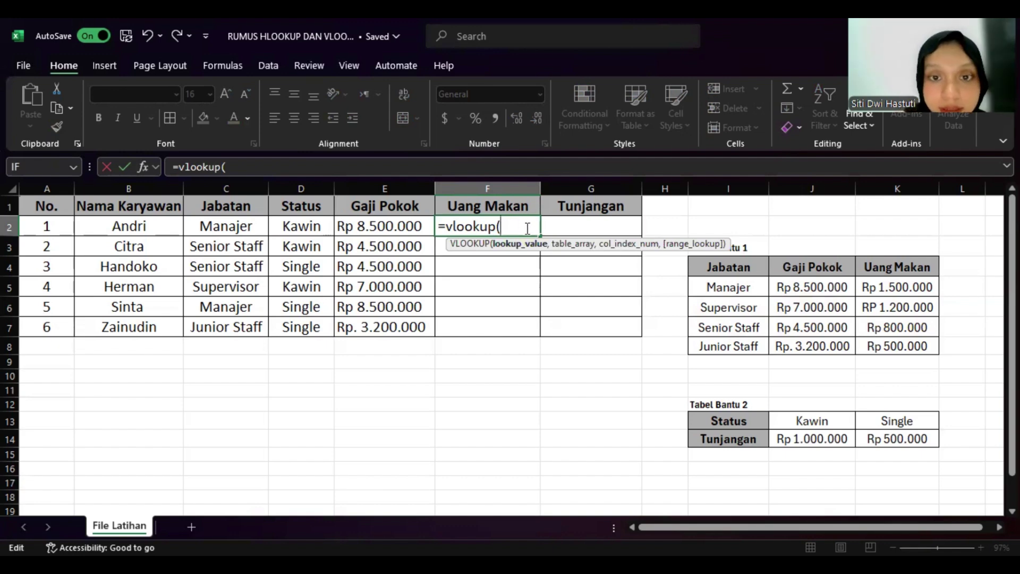
{"action": "left_click", "coordinate": [237, 227]}
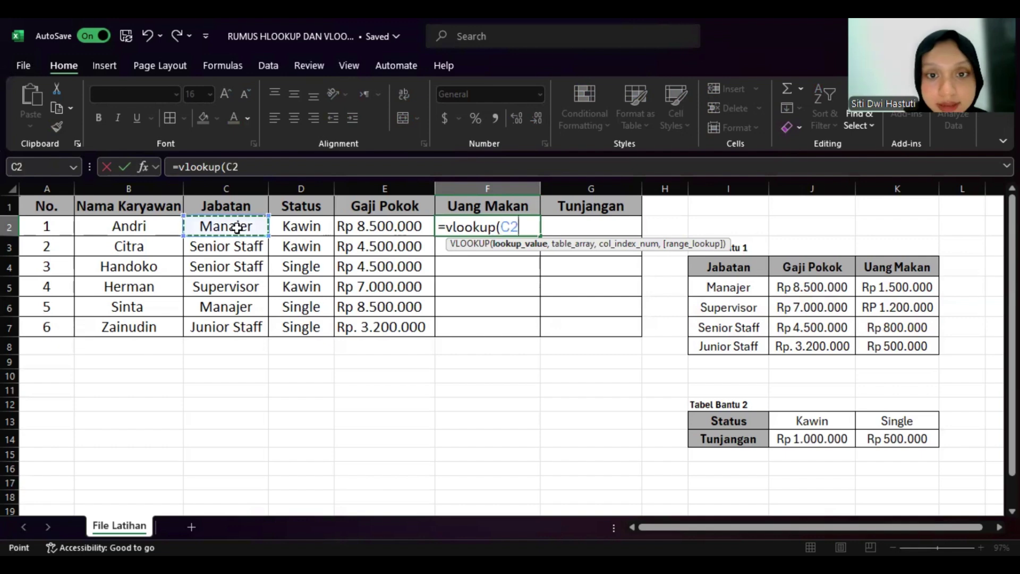
{"action": "type", "text": ","}
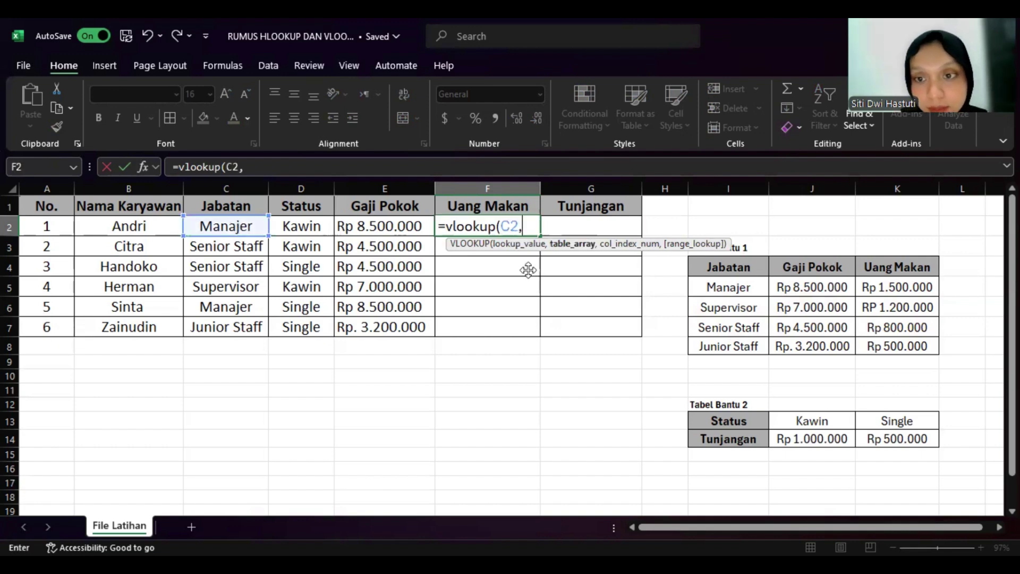
{"action": "left_click", "coordinate": [714, 287]}
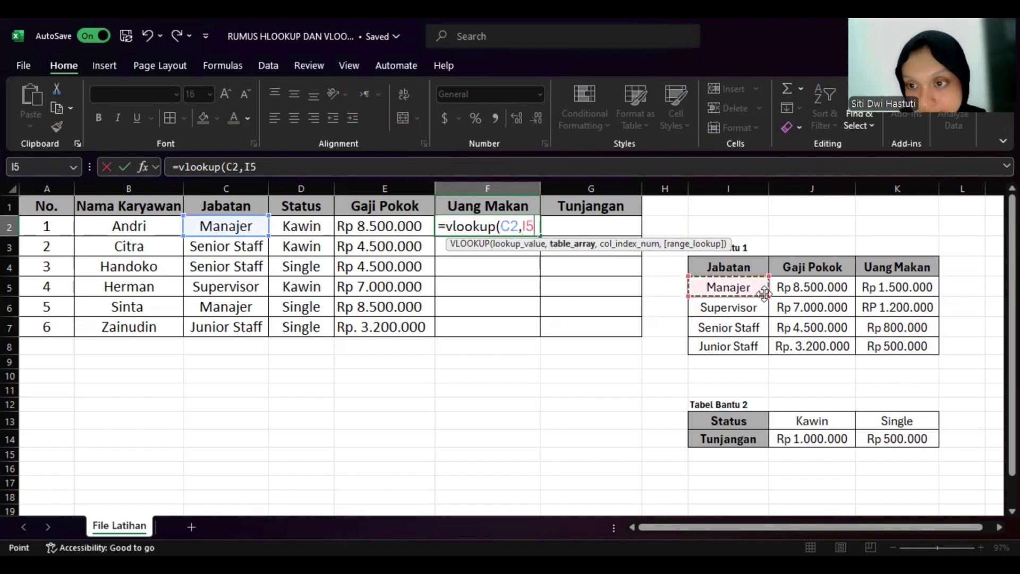
{"action": "left_click", "coordinate": [882, 340], "text": "shift"}
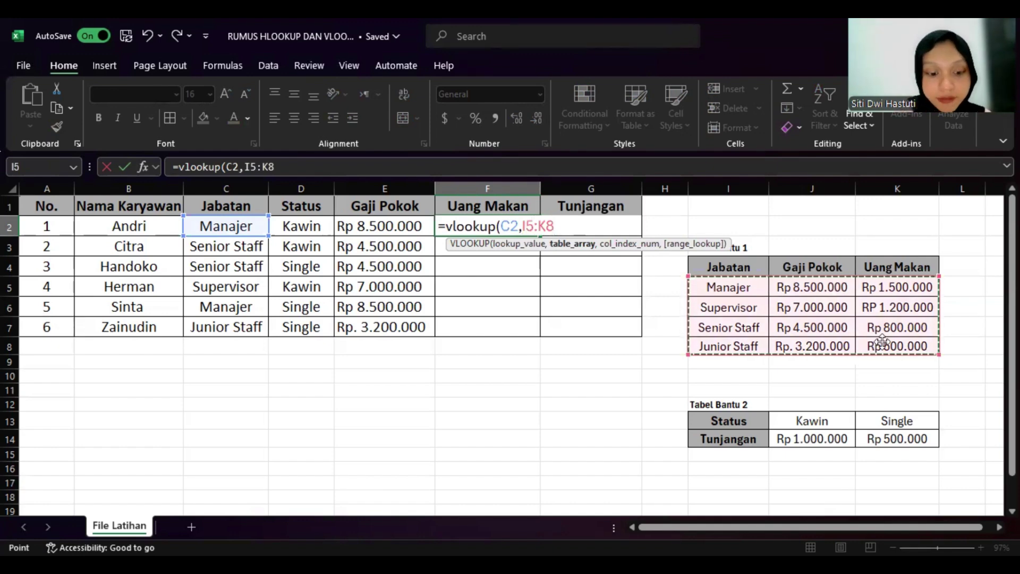
{"action": "key", "text": "F4"}
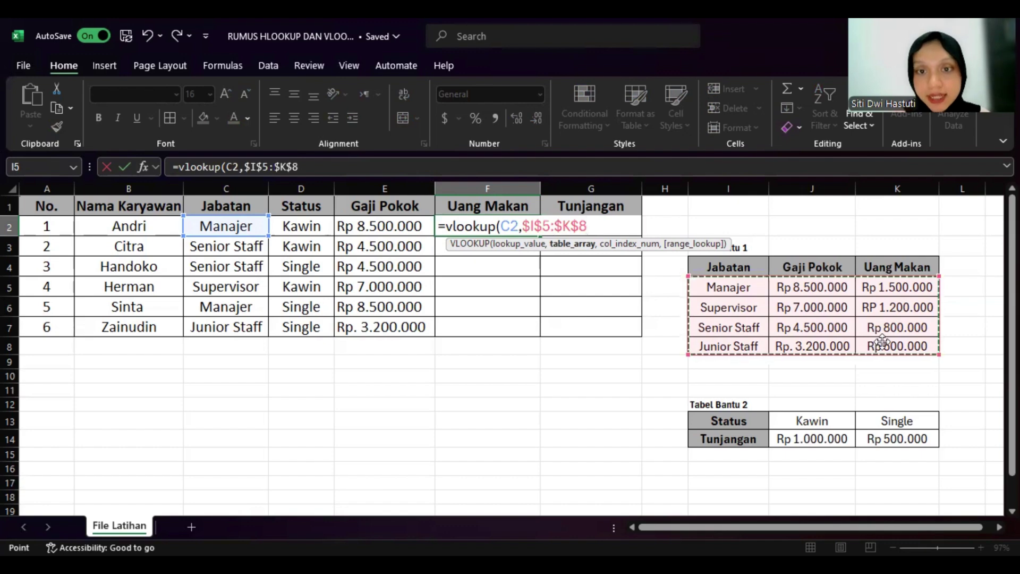
Step: Complete the F2 formula with column index 3 and range lookup 0, and fill it down through F7
{"action": "type", "text": ","}
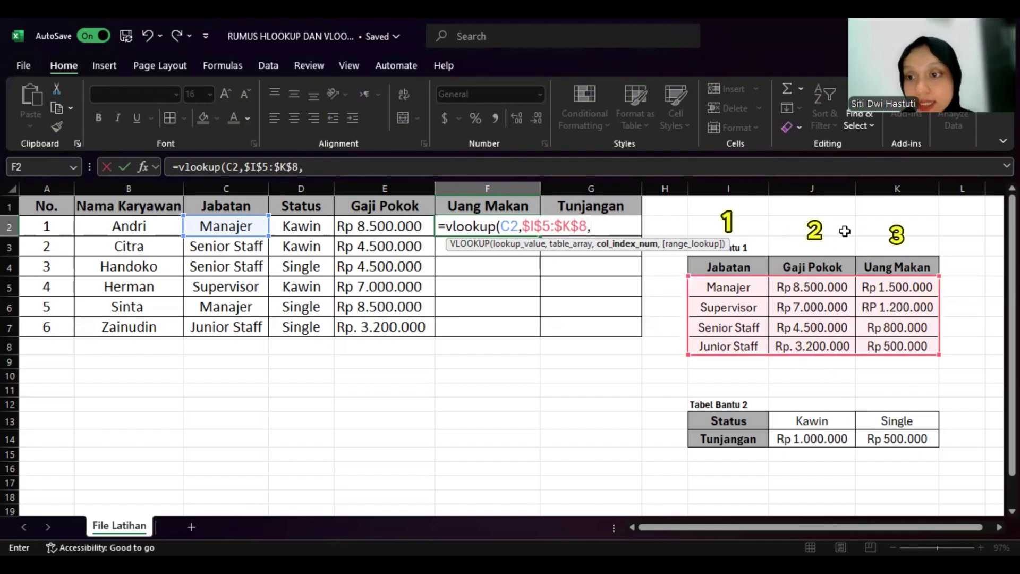
{"action": "left_click", "coordinate": [602, 224]}
{"action": "type", "text": "3"}
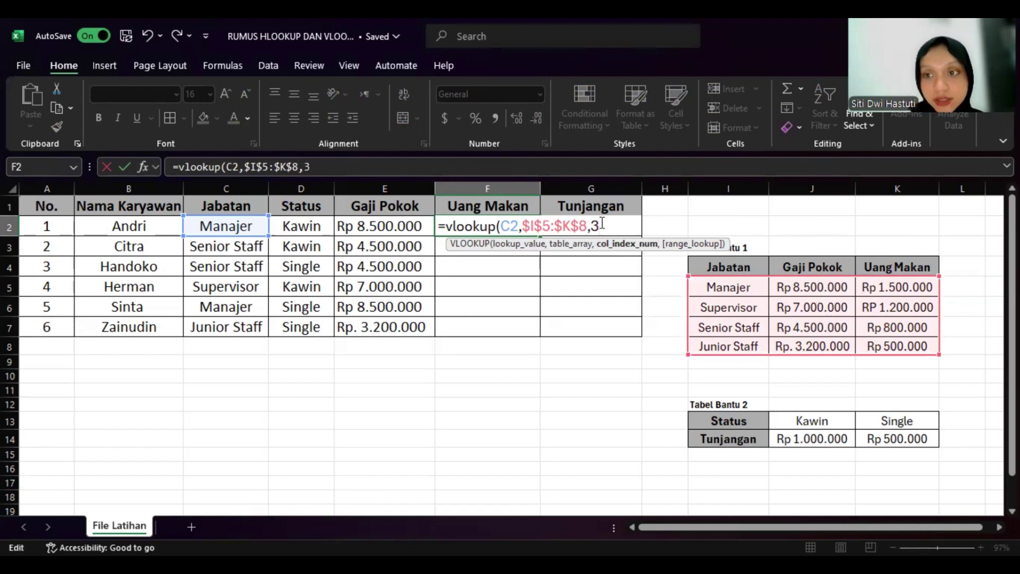
{"action": "type", "text": ","}
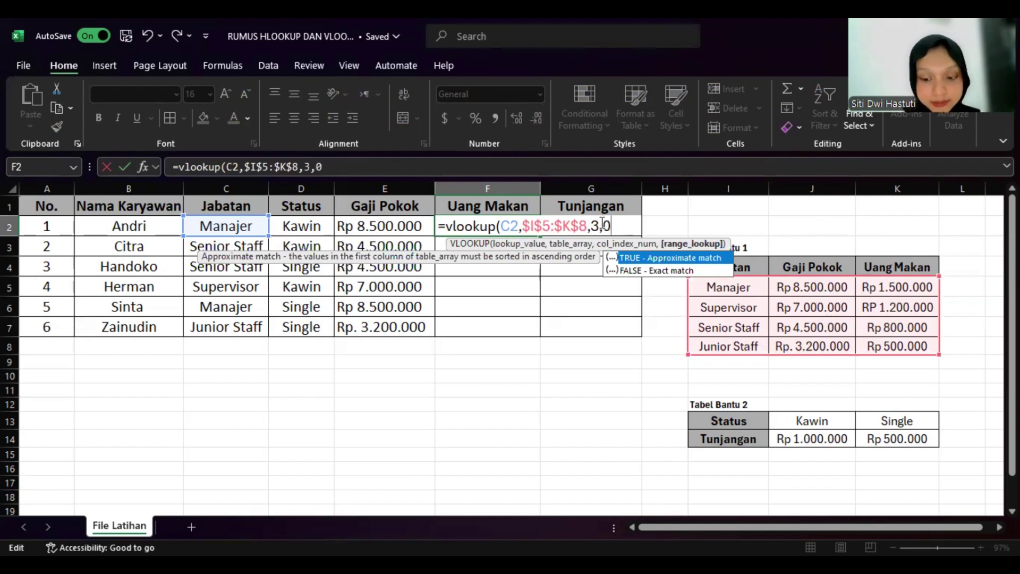
{"action": "type", "text": "0"}
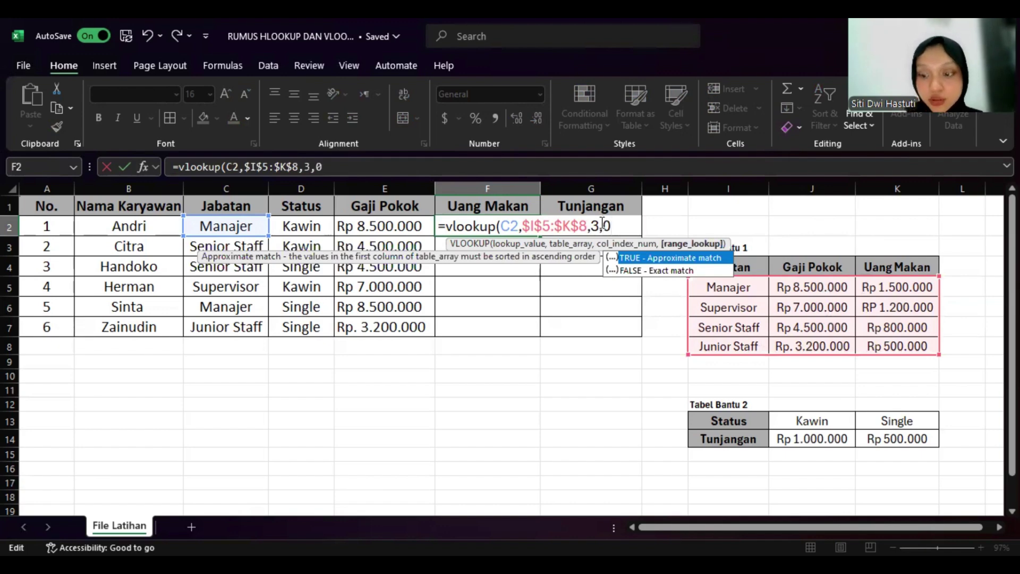
{"action": "type", "text": ")"}
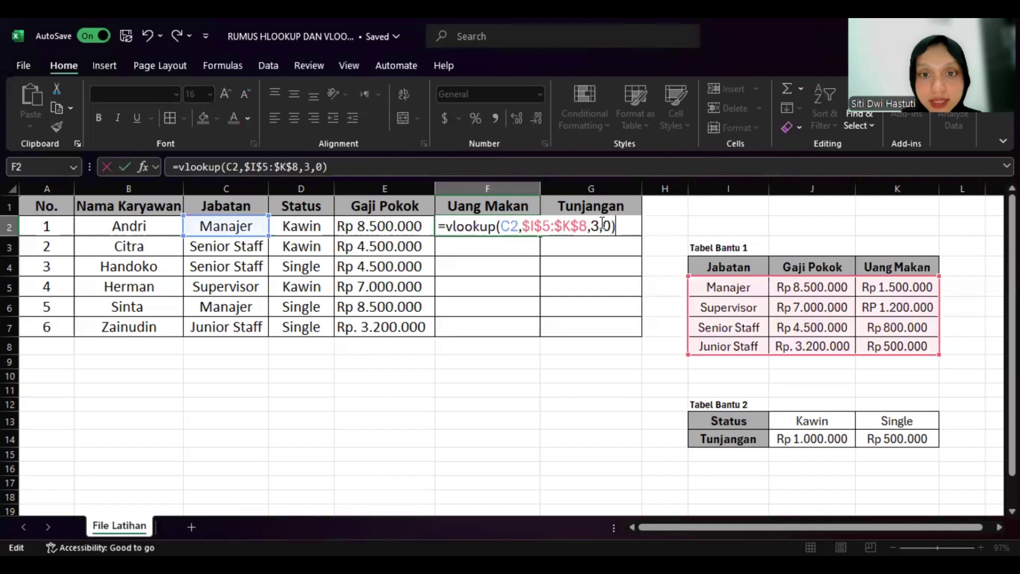
{"action": "key", "text": "ctrl+Return"}
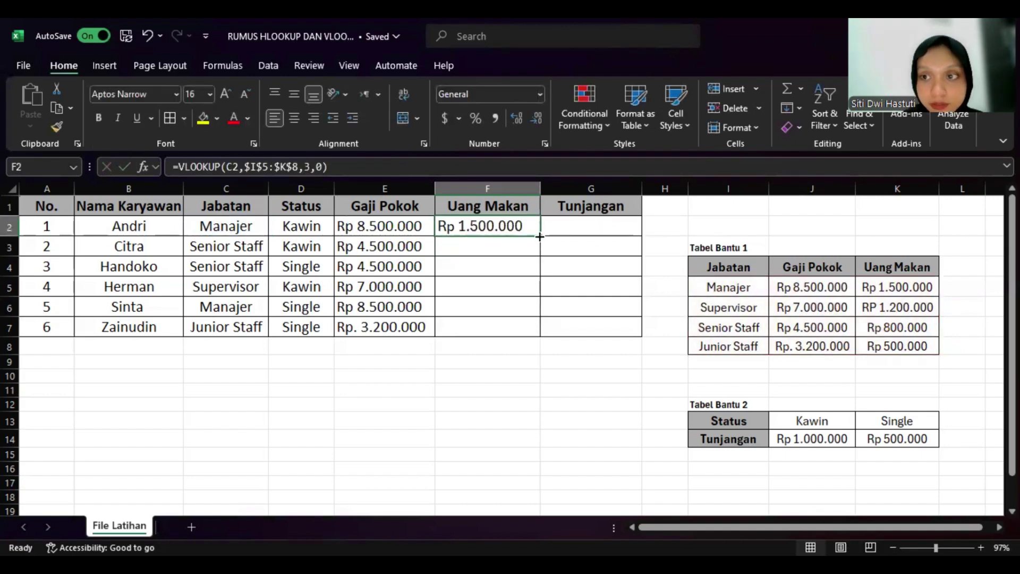
{"action": "double_click", "coordinate": [540, 237]}
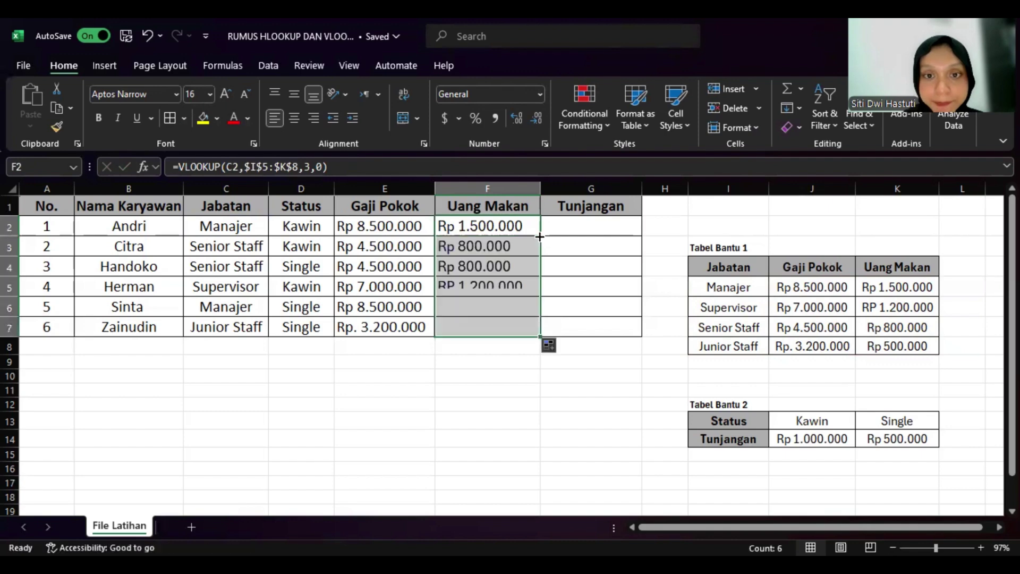
Step: Start an HLOOKUP formula in G2 under Tunjangan with D2 as lookup value and the absolute range $J$13:$K$14 as table array
{"action": "left_click", "coordinate": [593, 222]}
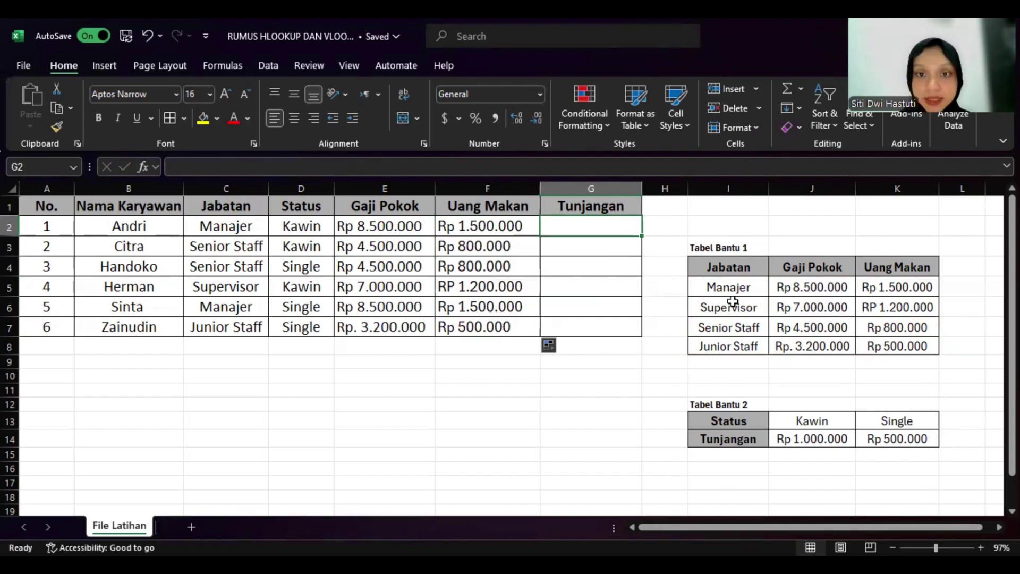
{"action": "double_click", "coordinate": [606, 227]}
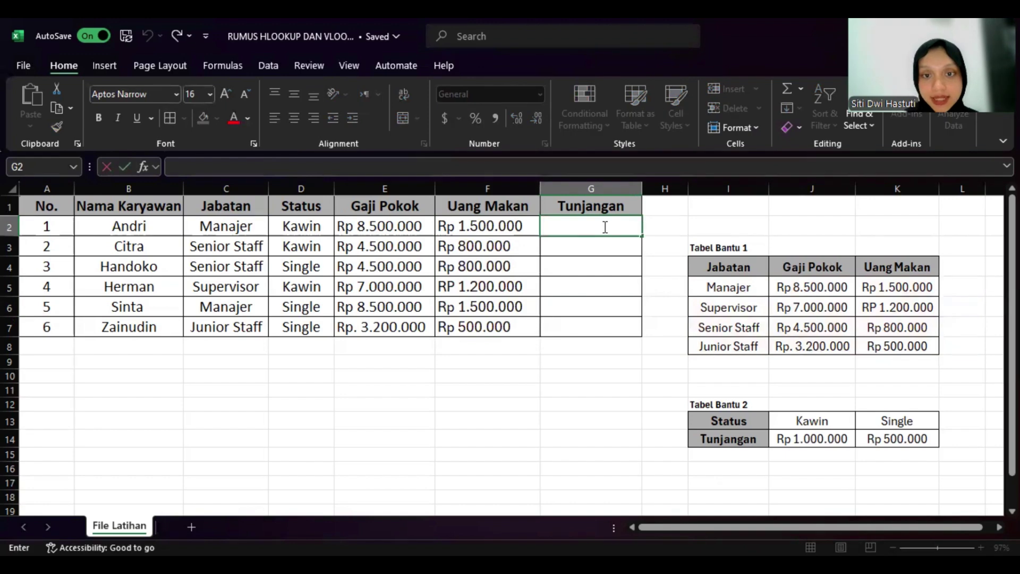
{"action": "type", "text": "="}
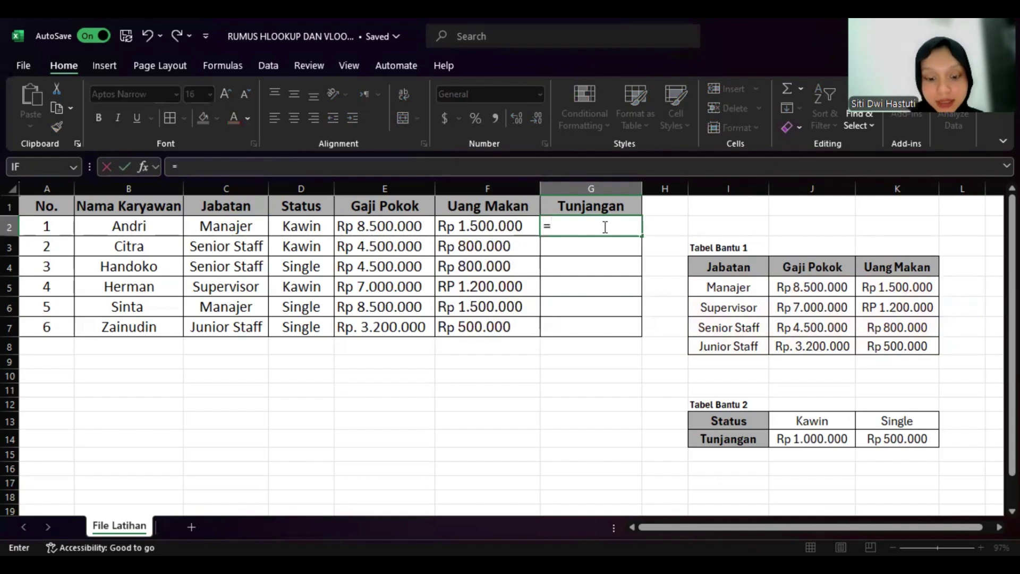
{"action": "type", "text": "hlookup"}
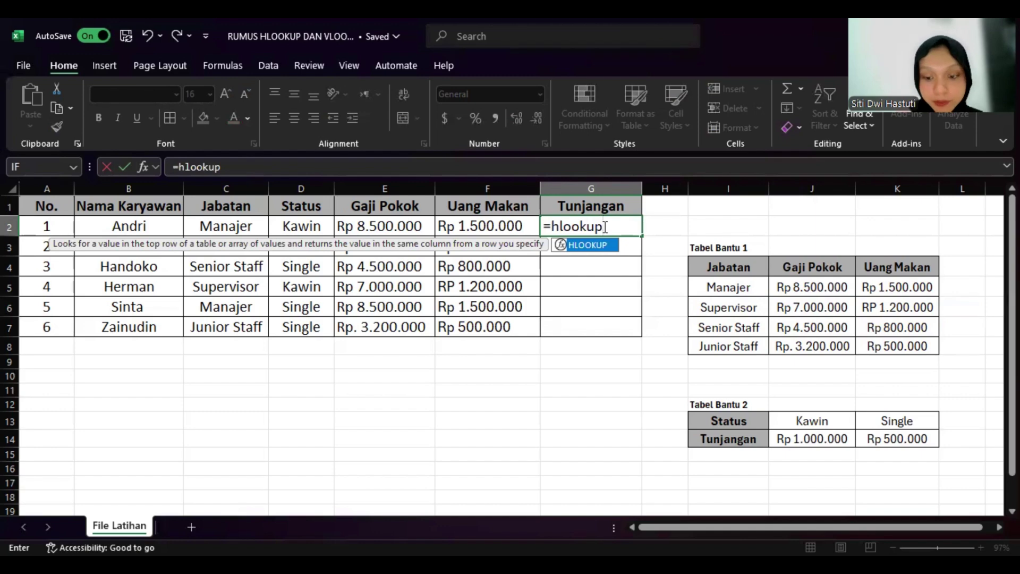
{"action": "type", "text": "("}
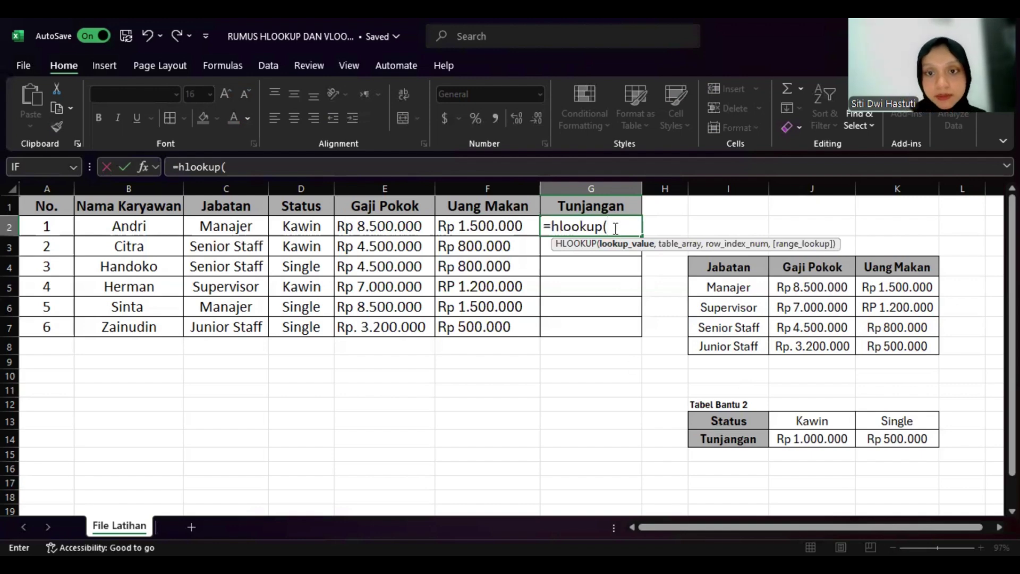
{"action": "left_click", "coordinate": [309, 228]}
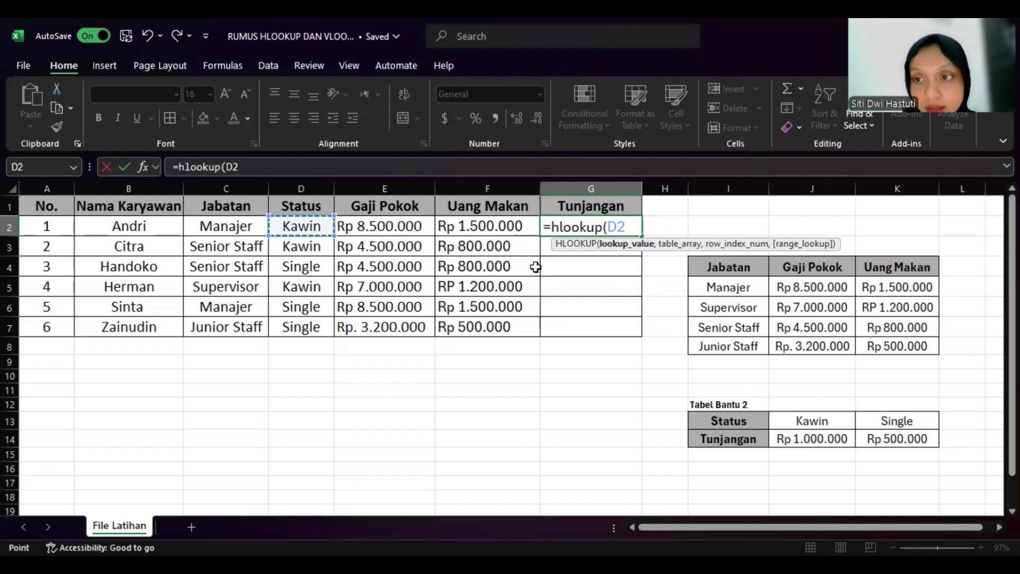
{"action": "type", "text": ","}
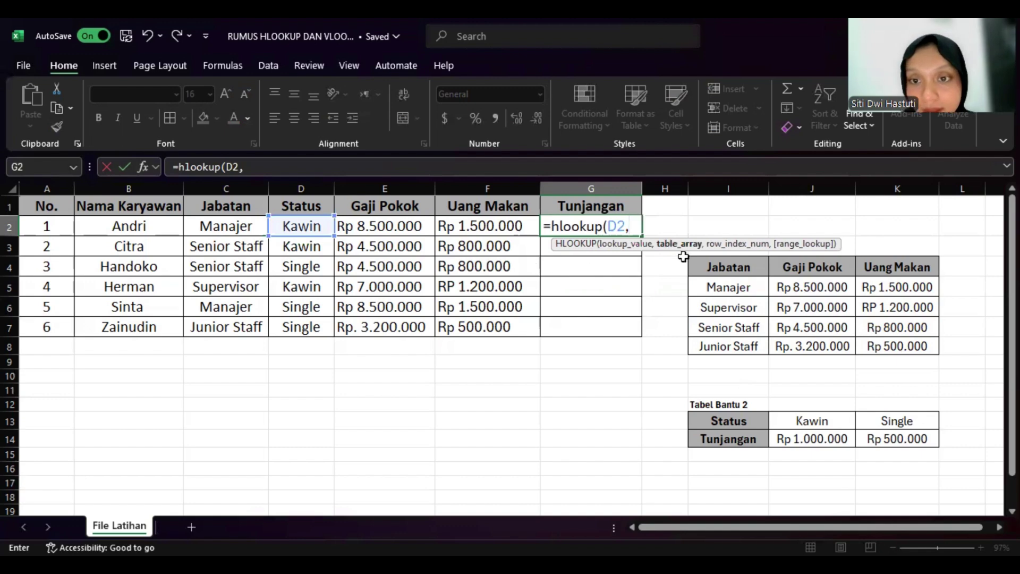
{"action": "left_click", "coordinate": [790, 418]}
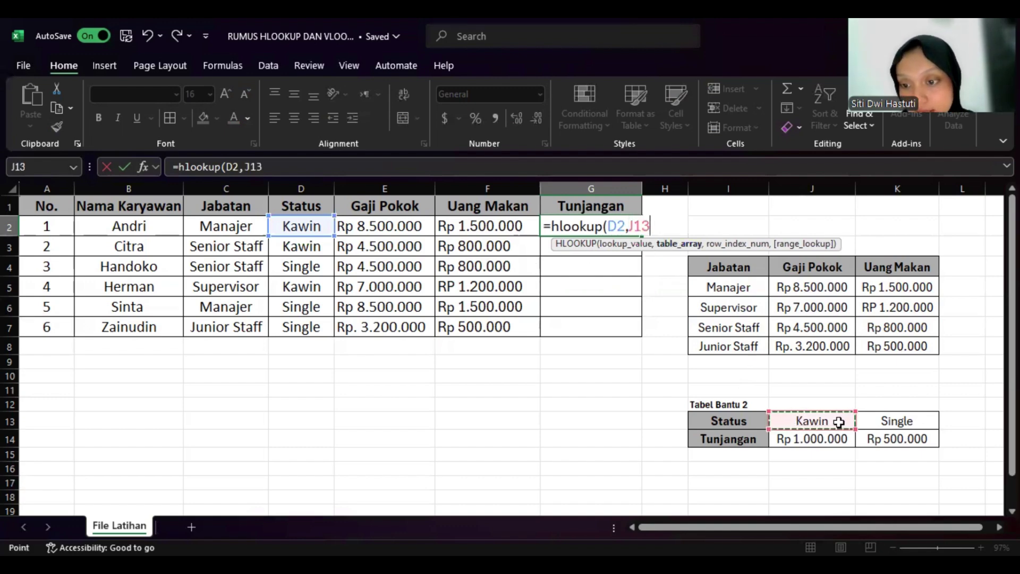
{"action": "left_click_drag", "start_coordinate": [854, 425], "coordinate": [893, 447]}
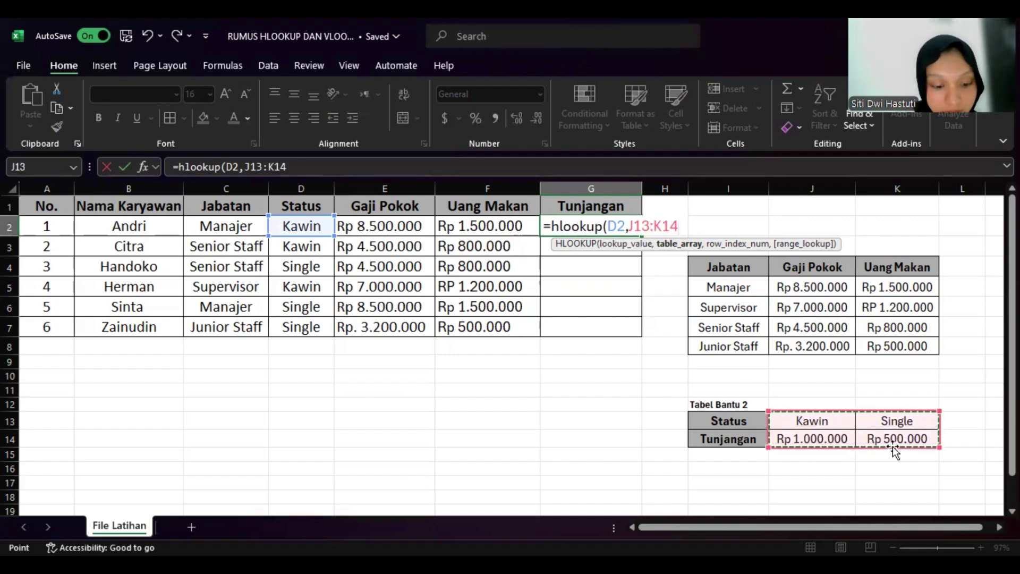
{"action": "key", "text": "F4"}
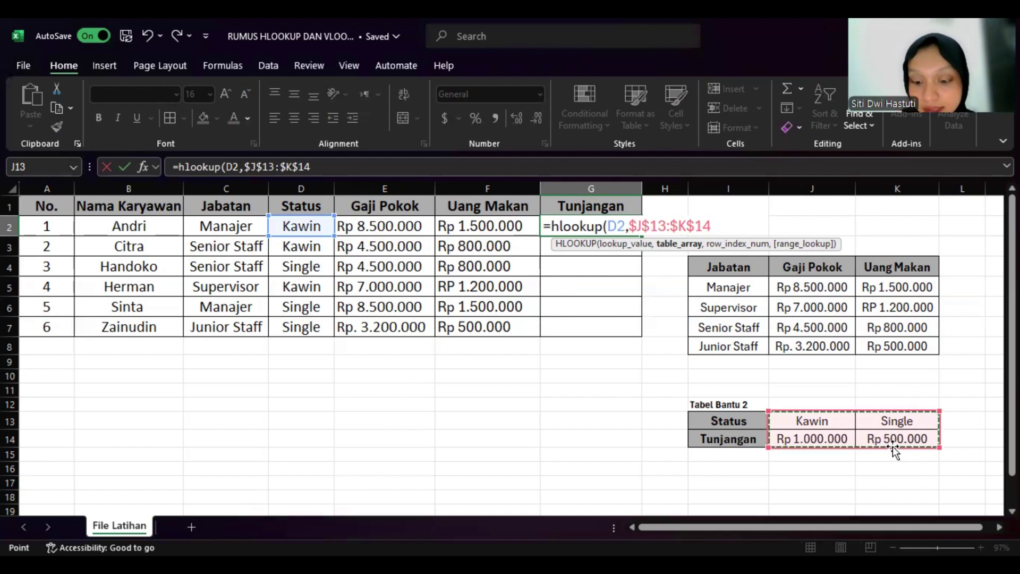
Step: Complete the G2 formula with row index 2 and range lookup FALSE
{"action": "type", "text": ","}
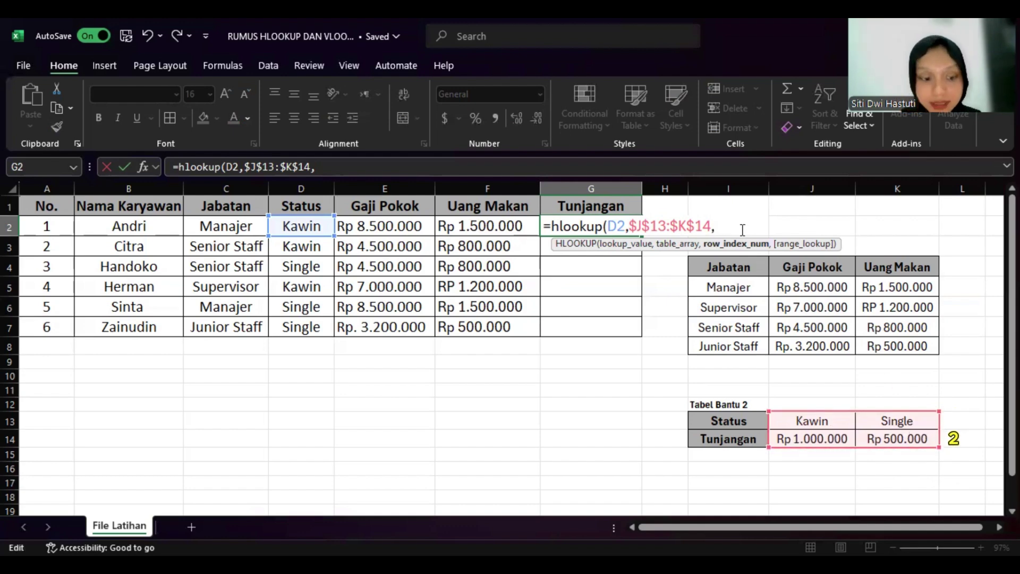
{"action": "type", "text": "2"}
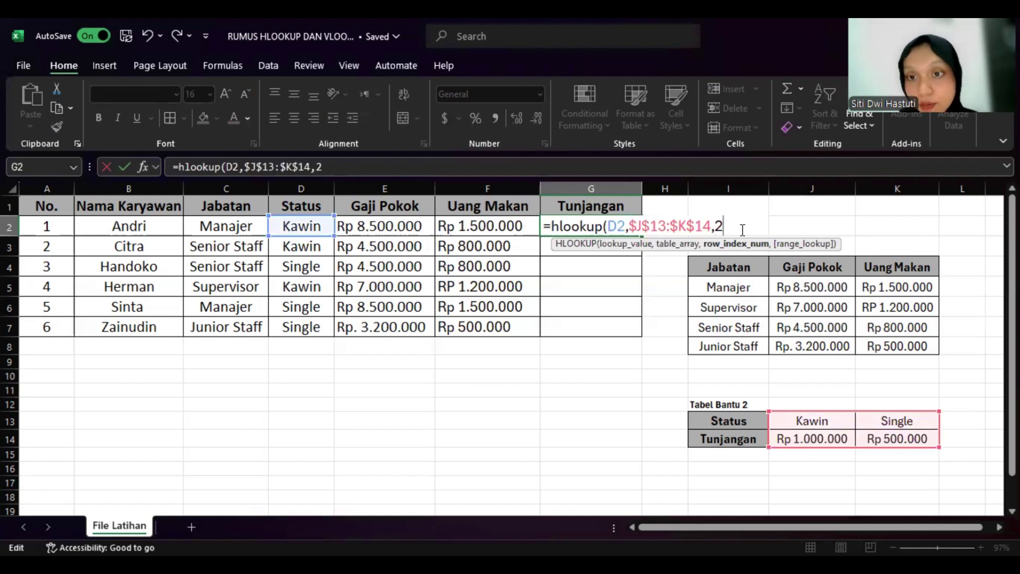
{"action": "type", "text": ","}
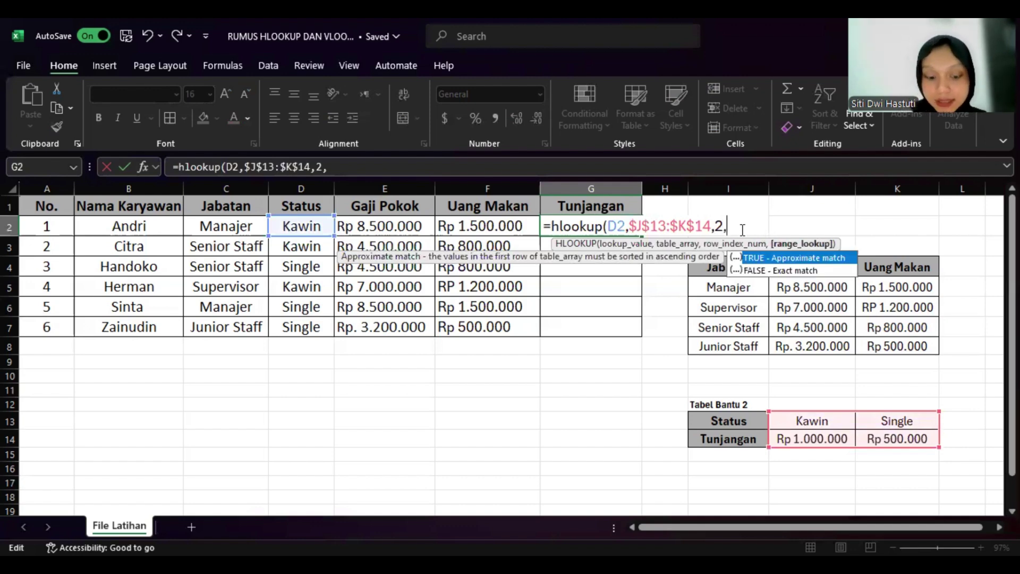
{"action": "type", "text": "false"}
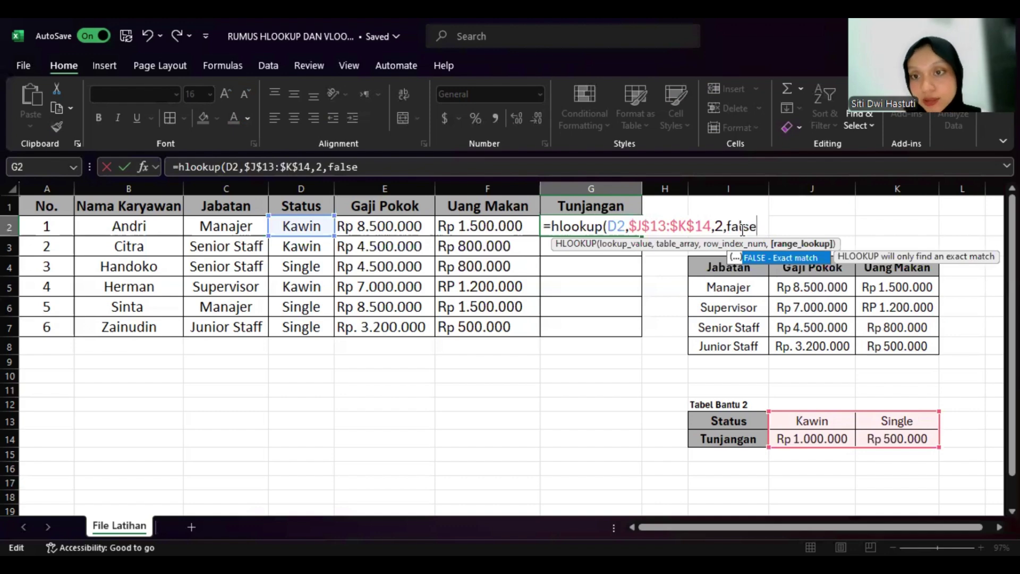
{"action": "type", "text": ")"}
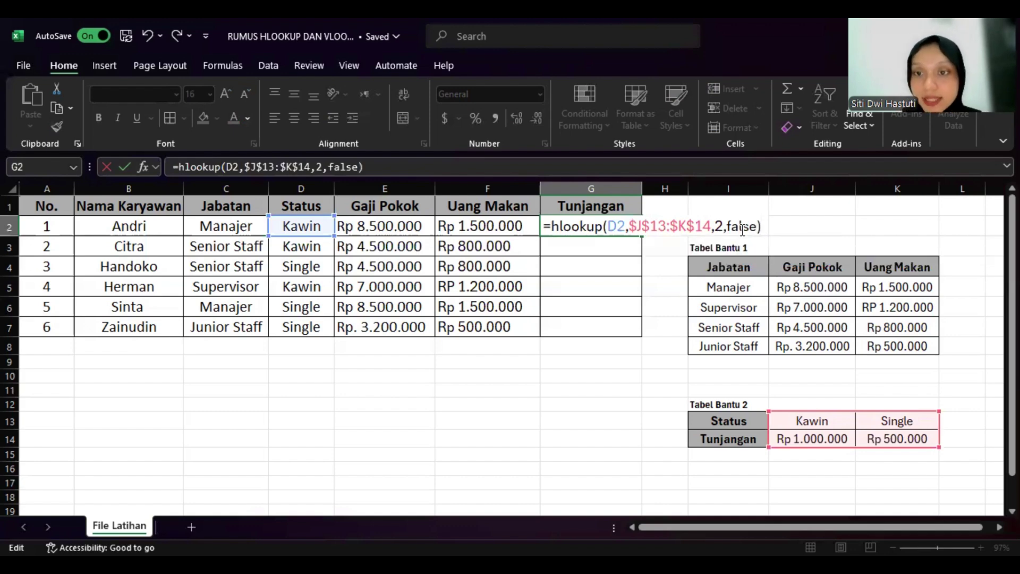
{"action": "key", "text": "Return"}
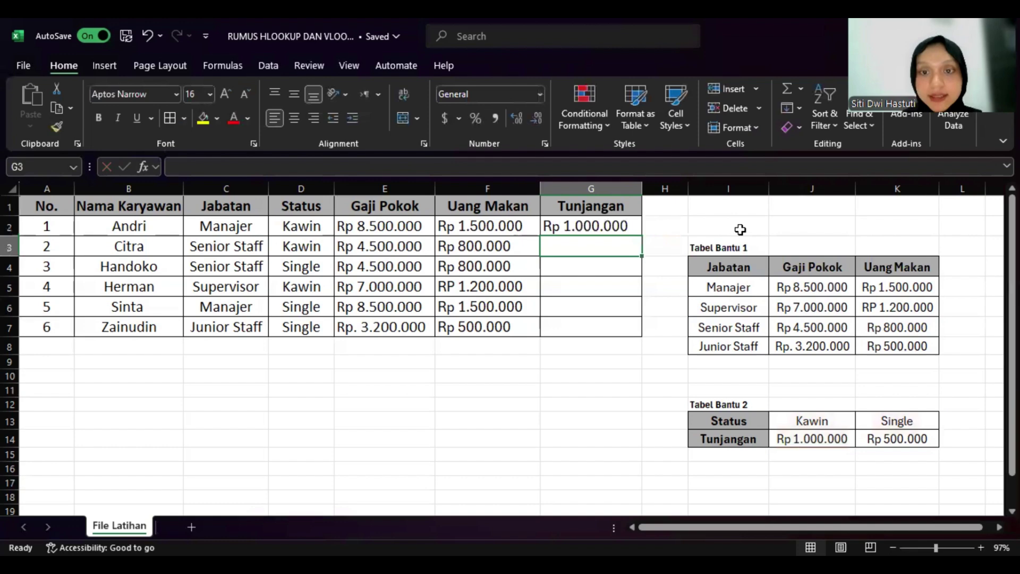
Step: Replace the table array in the G2 formula with the relative range J13:K14 and fill the formula down through G7
{"action": "left_click", "coordinate": [636, 228]}
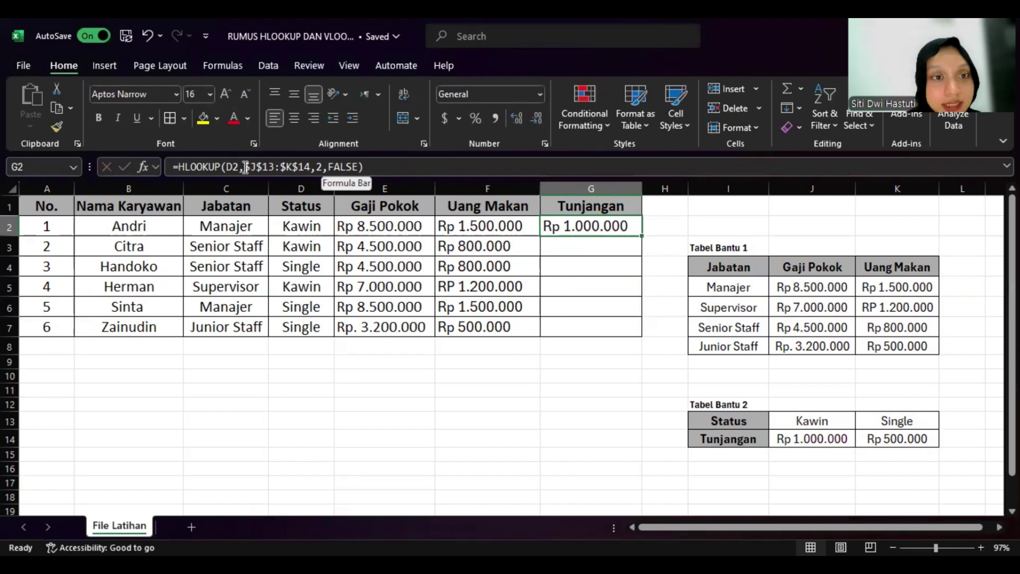
{"action": "left_click_drag", "start_coordinate": [246, 167], "coordinate": [314, 168]}
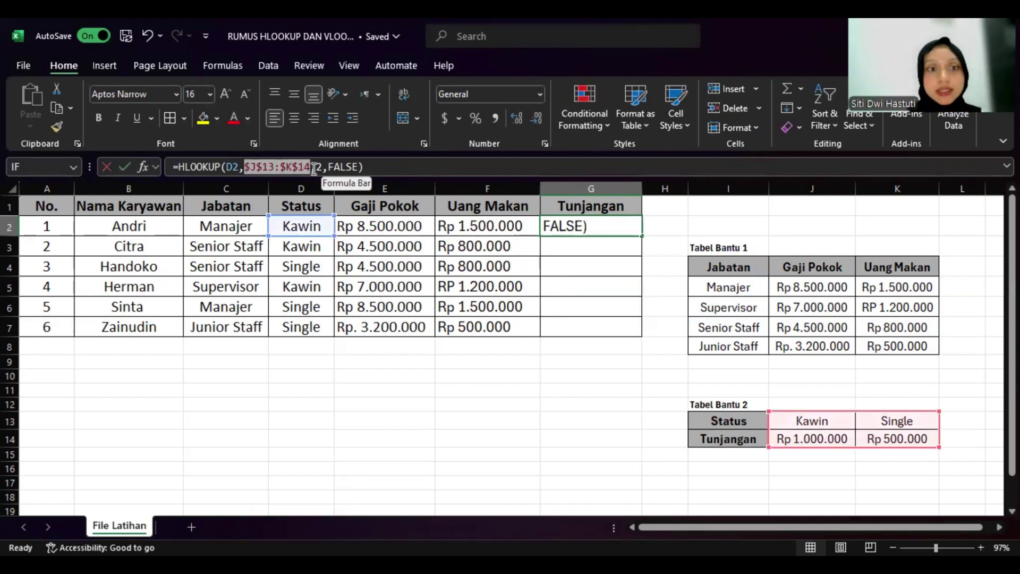
{"action": "key", "text": "BackSpace"}
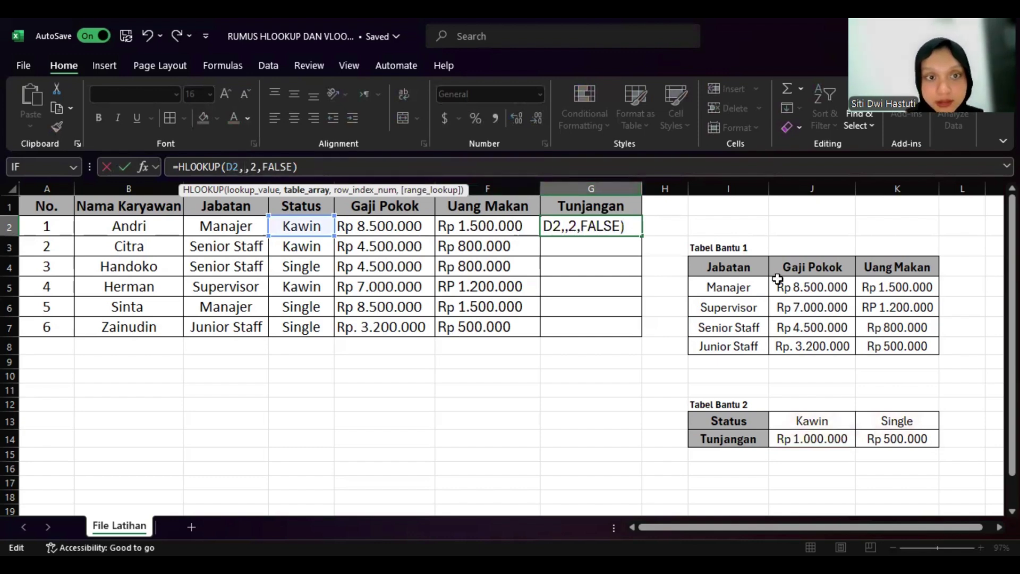
{"action": "left_click", "coordinate": [785, 418]}
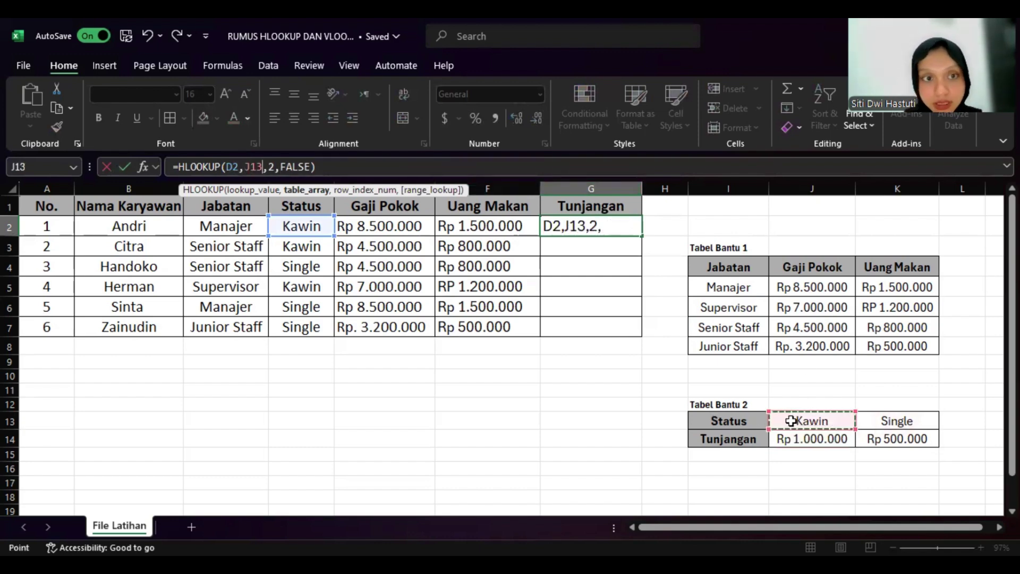
{"action": "left_click", "coordinate": [879, 437], "text": "shift"}
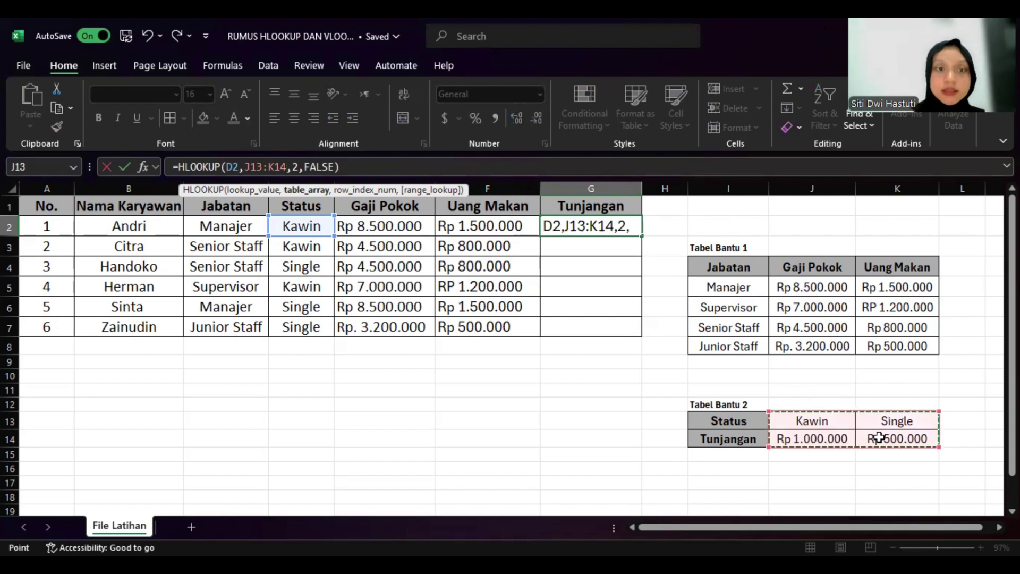
{"action": "left_click", "coordinate": [439, 170]}
{"action": "key", "text": "Return"}
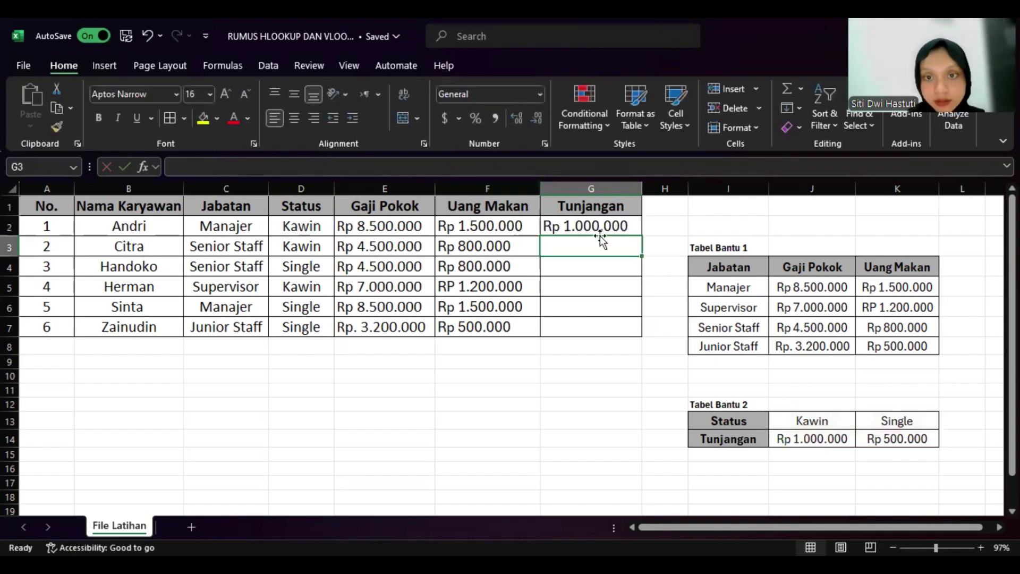
{"action": "left_click", "coordinate": [611, 226]}
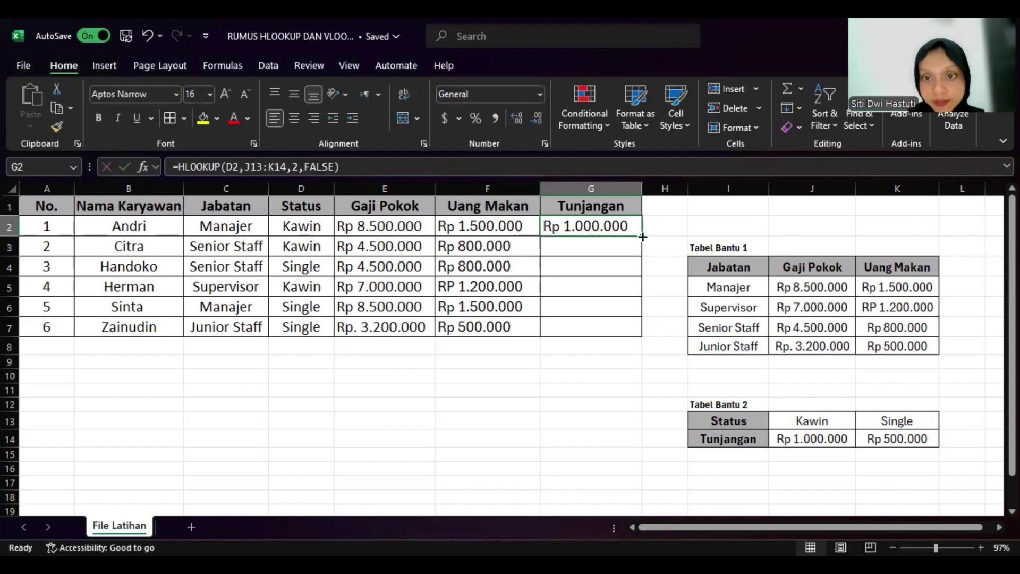
{"action": "double_click", "coordinate": [641, 236]}
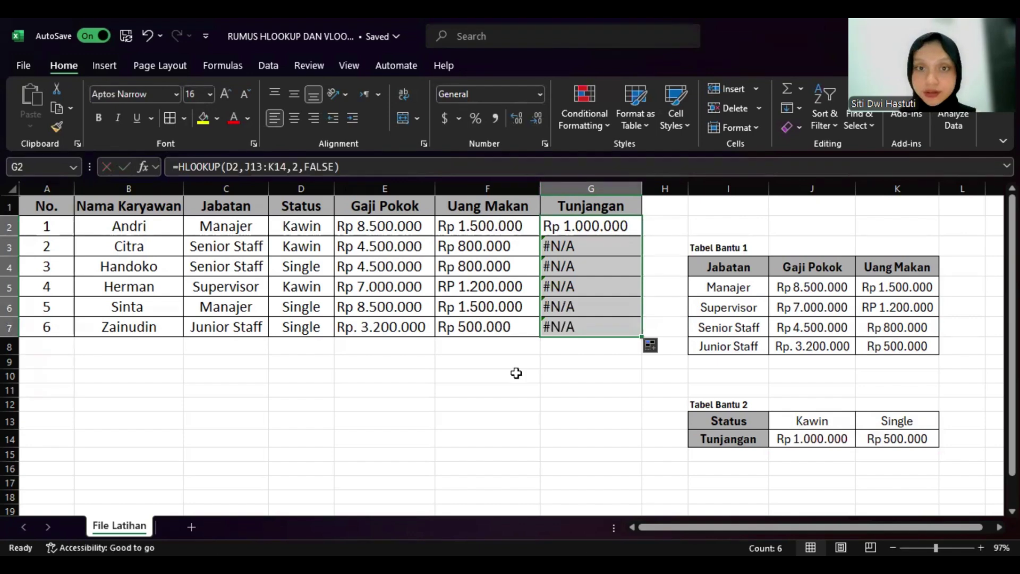
Step: Make the table array in the G2 HLOOKUP formula absolute as $J$13:$K$14
{"action": "left_click", "coordinate": [251, 166]}
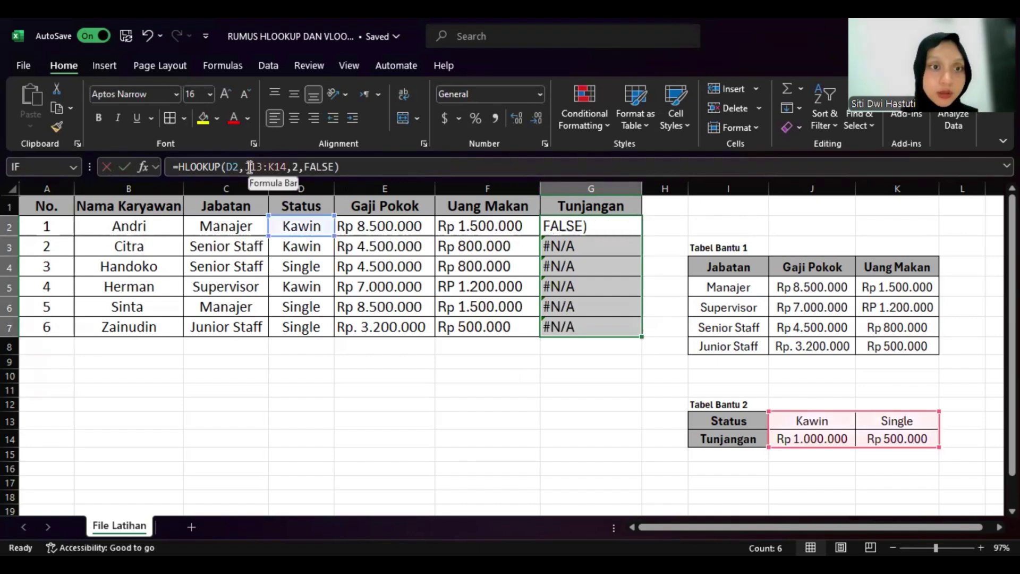
{"action": "left_click_drag", "start_coordinate": [247, 167], "coordinate": [281, 168]}
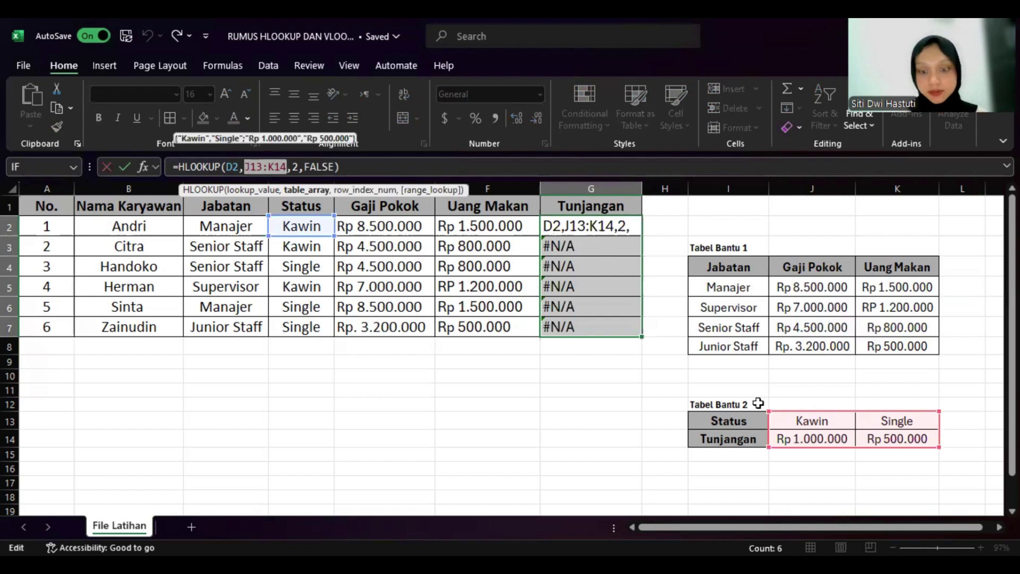
{"action": "key", "text": "F4"}
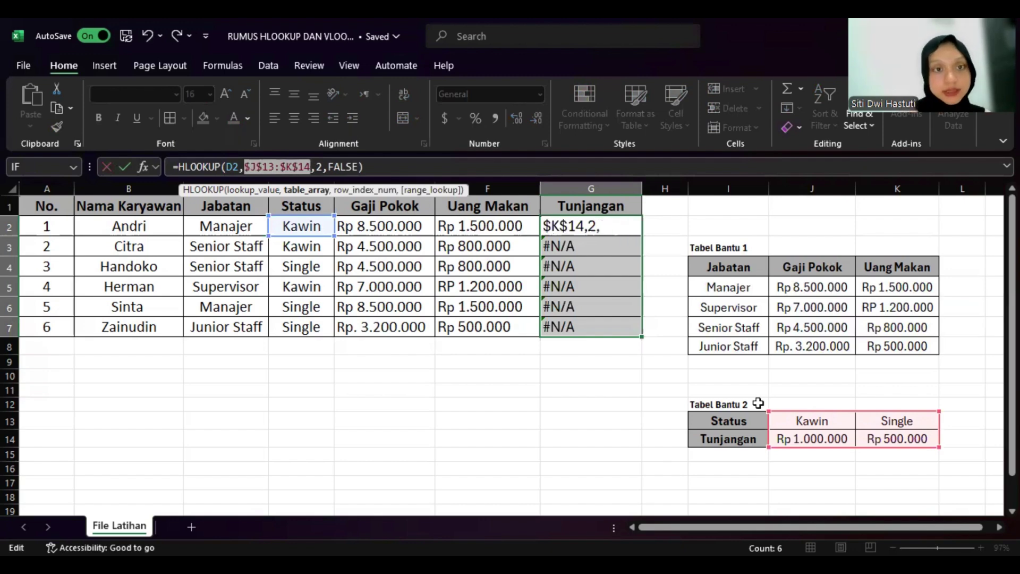
{"action": "left_click", "coordinate": [456, 169]}
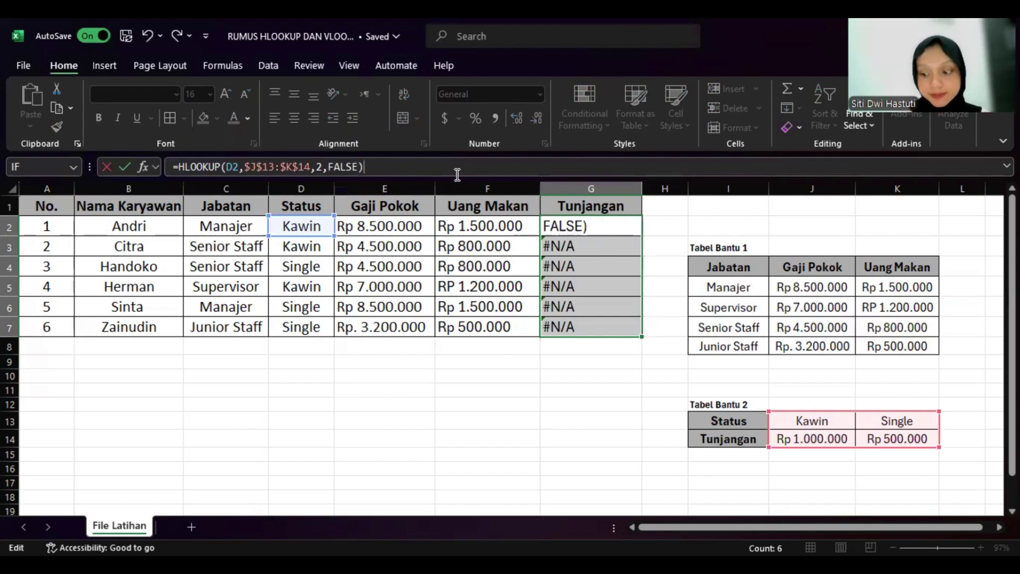
{"action": "key", "text": "Return"}
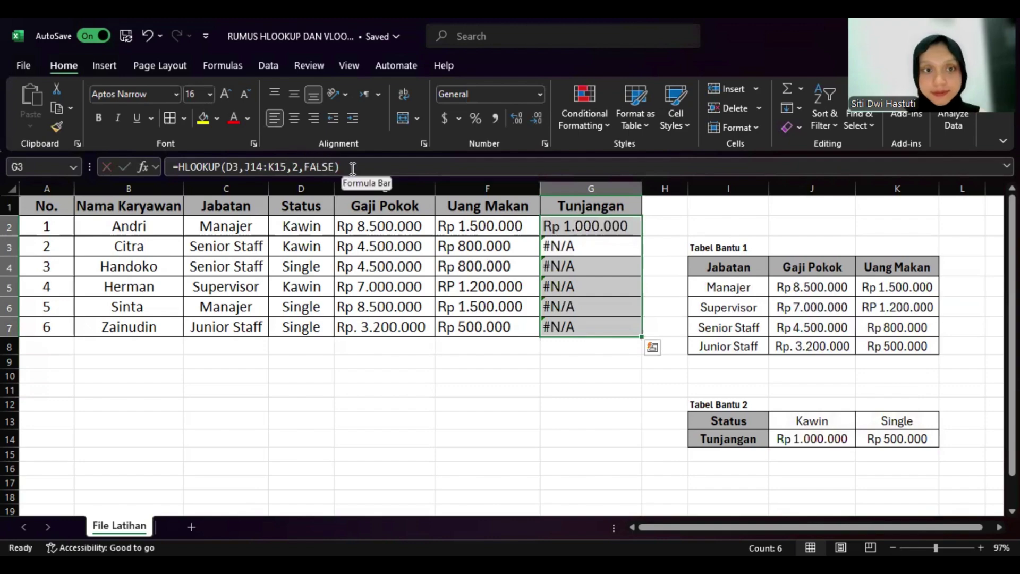
Step: Fill the G2 formula with the absolute table array down through G7
{"action": "left_click", "coordinate": [590, 226]}
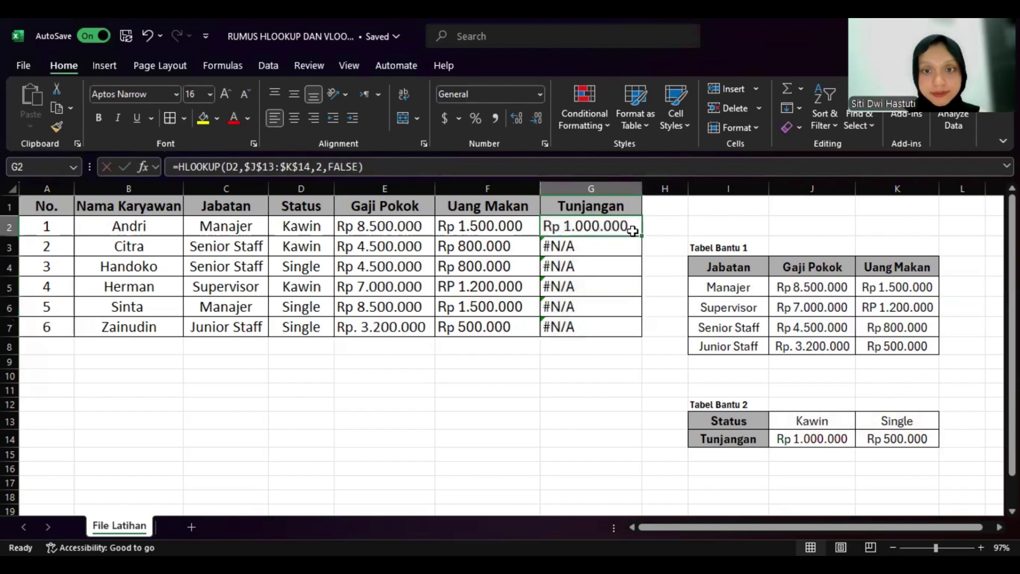
{"action": "left_click_drag", "start_coordinate": [642, 236], "coordinate": [644, 335]}
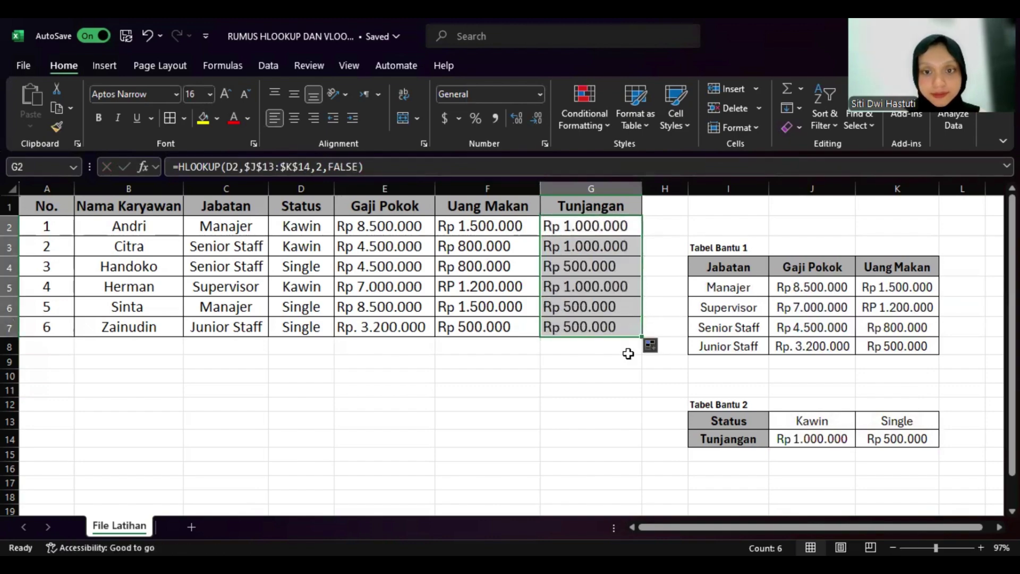
{"action": "left_click", "coordinate": [619, 373]}
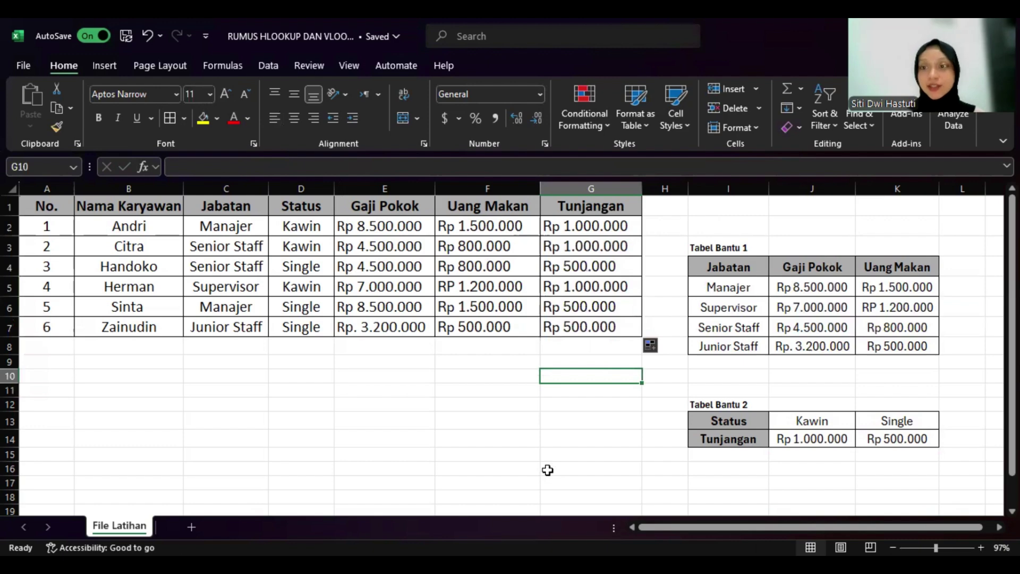